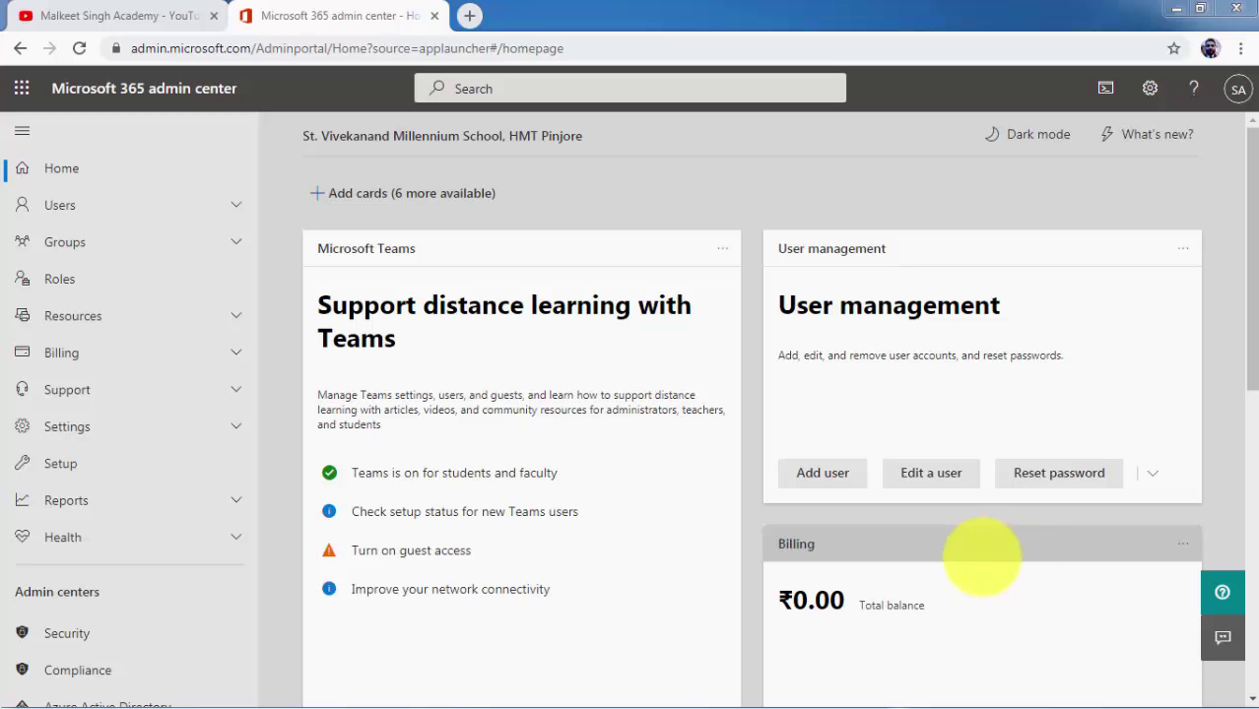
Expand Billing and open Licenses to show the unlimited Office 365 A1 faculty and student subscriptions
drag(53, 88, 268, 91)
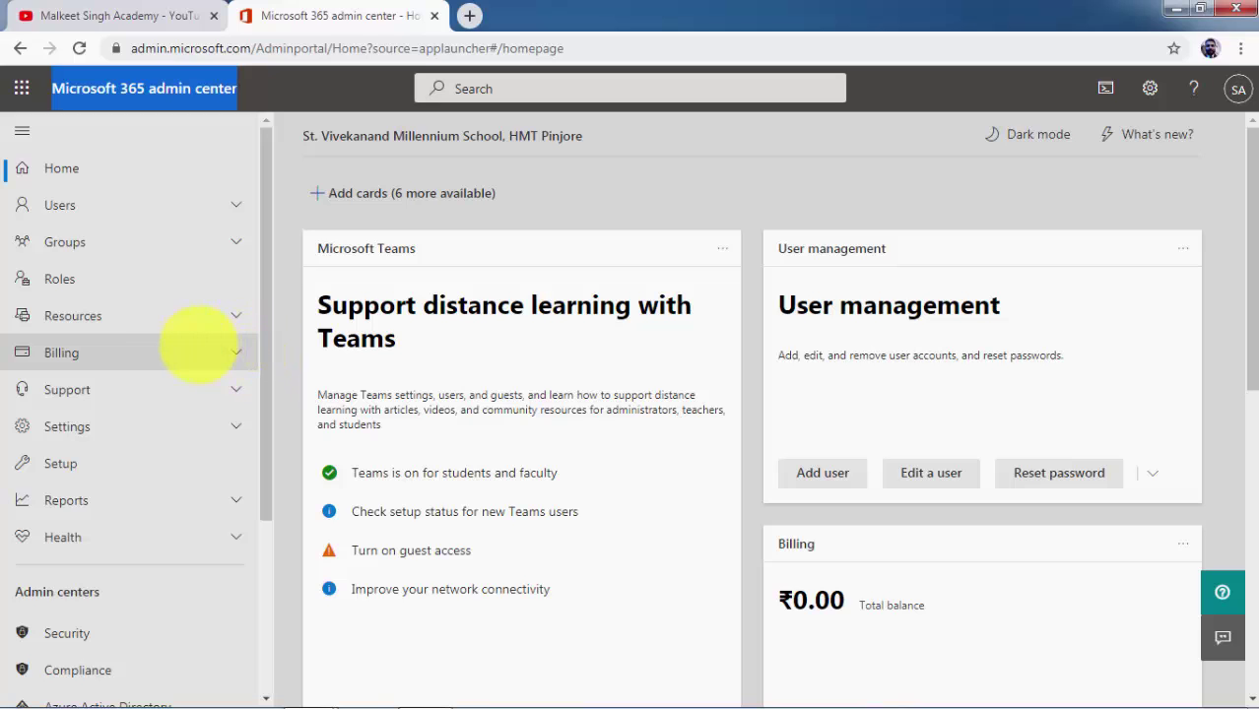
click(173, 344)
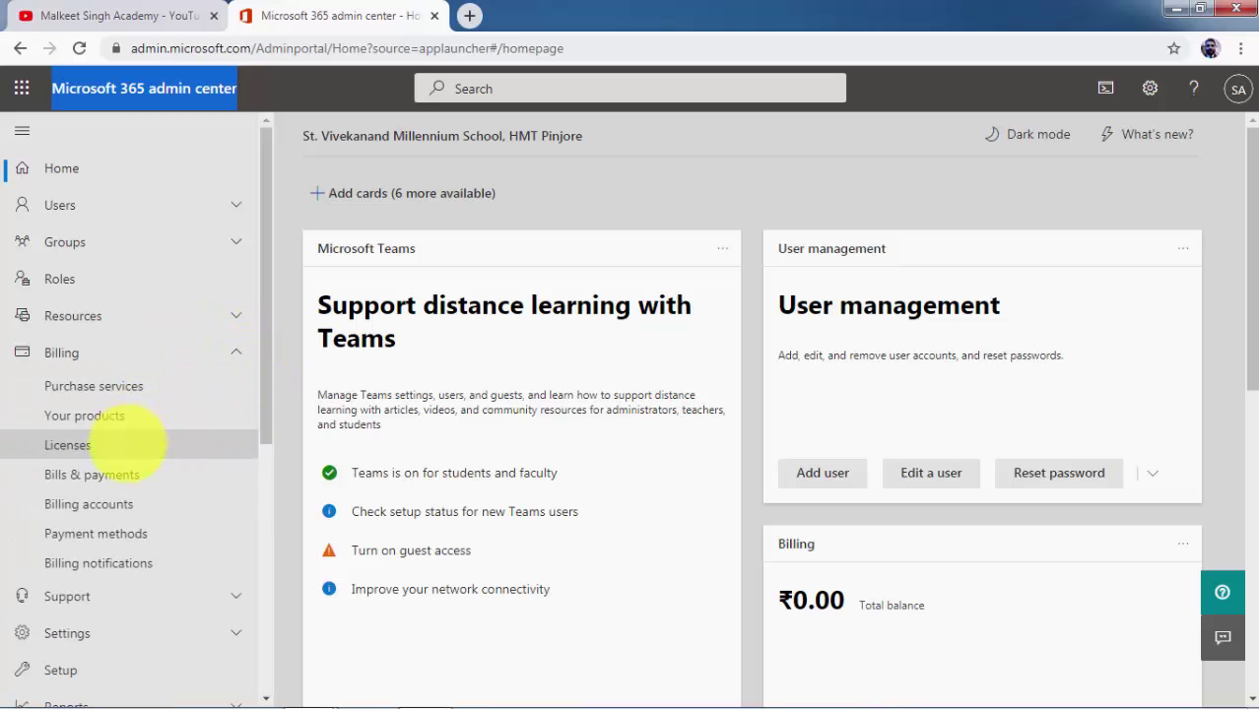
click(126, 446)
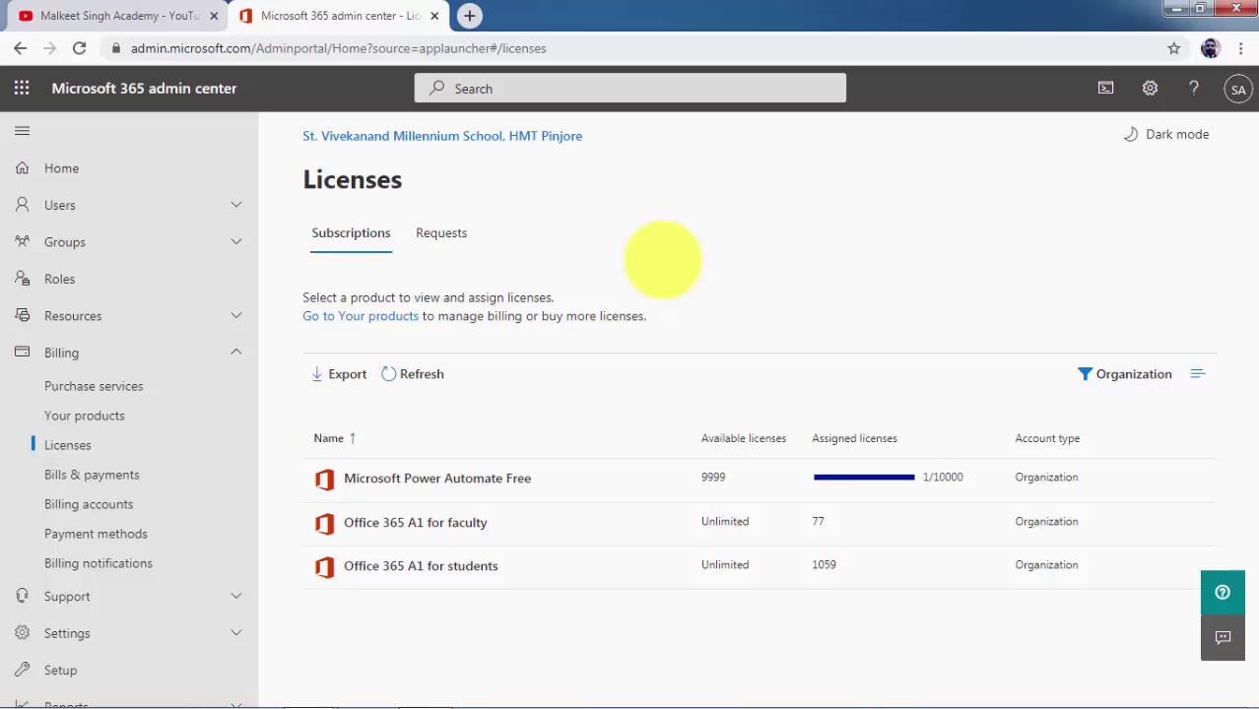
In the second school's window, open Billing > Licenses, showing A1 faculty and student licenses capped at 5000
key(alt+Tab)
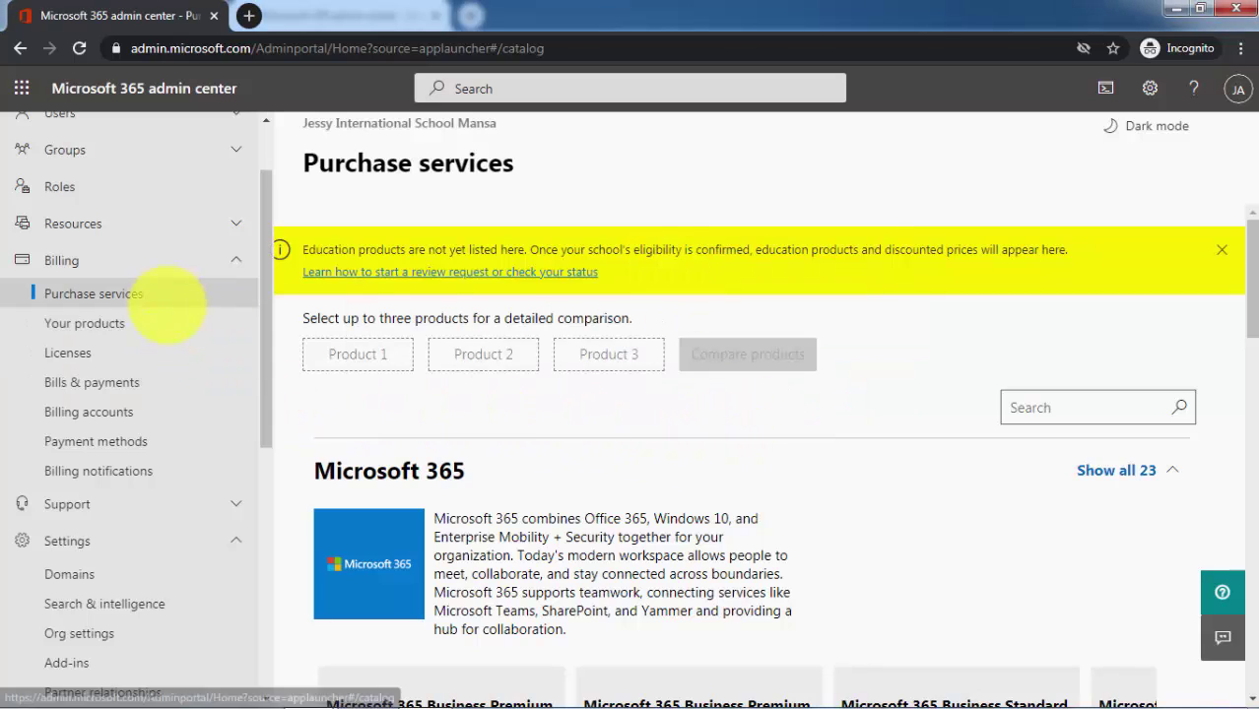
scroll(175, 306, up, 2)
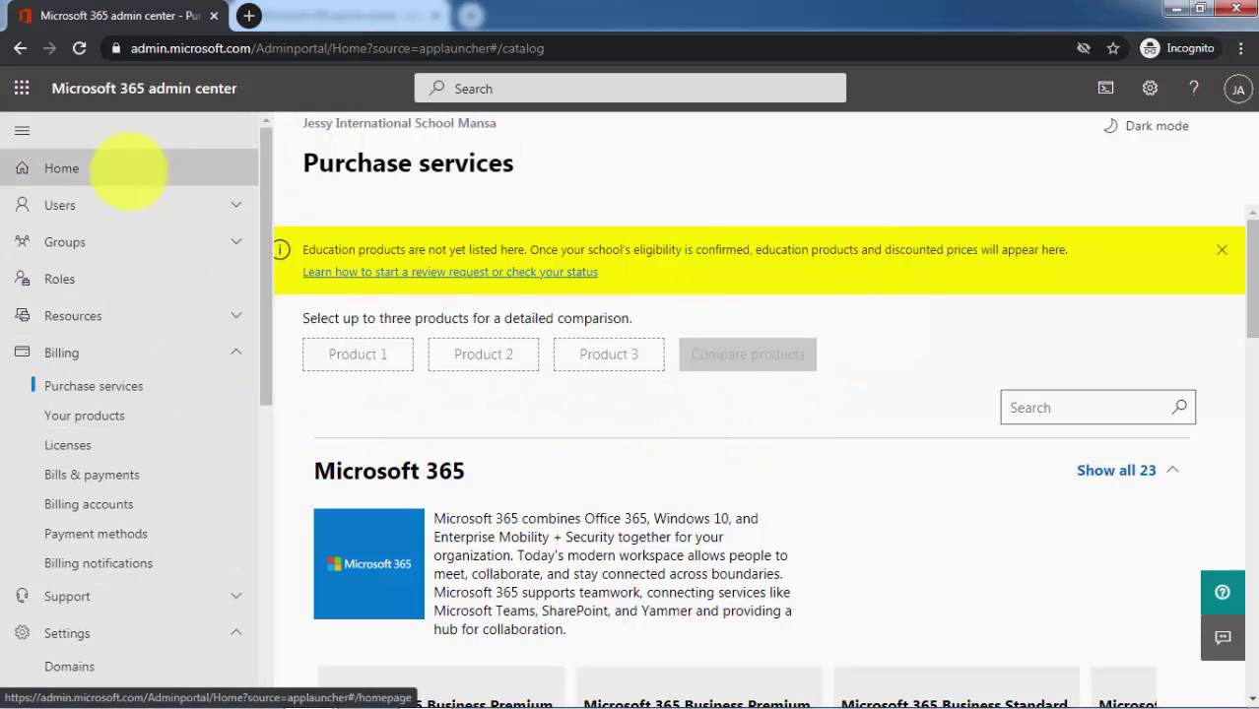
click(110, 169)
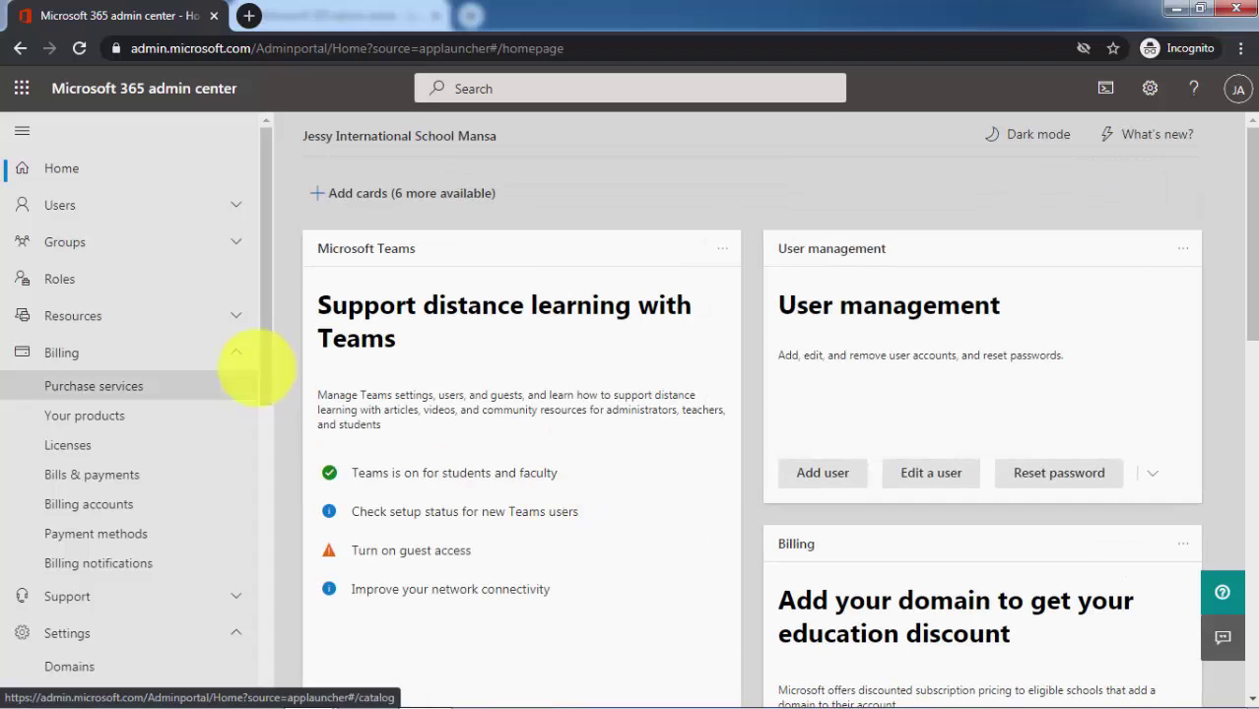
click(170, 351)
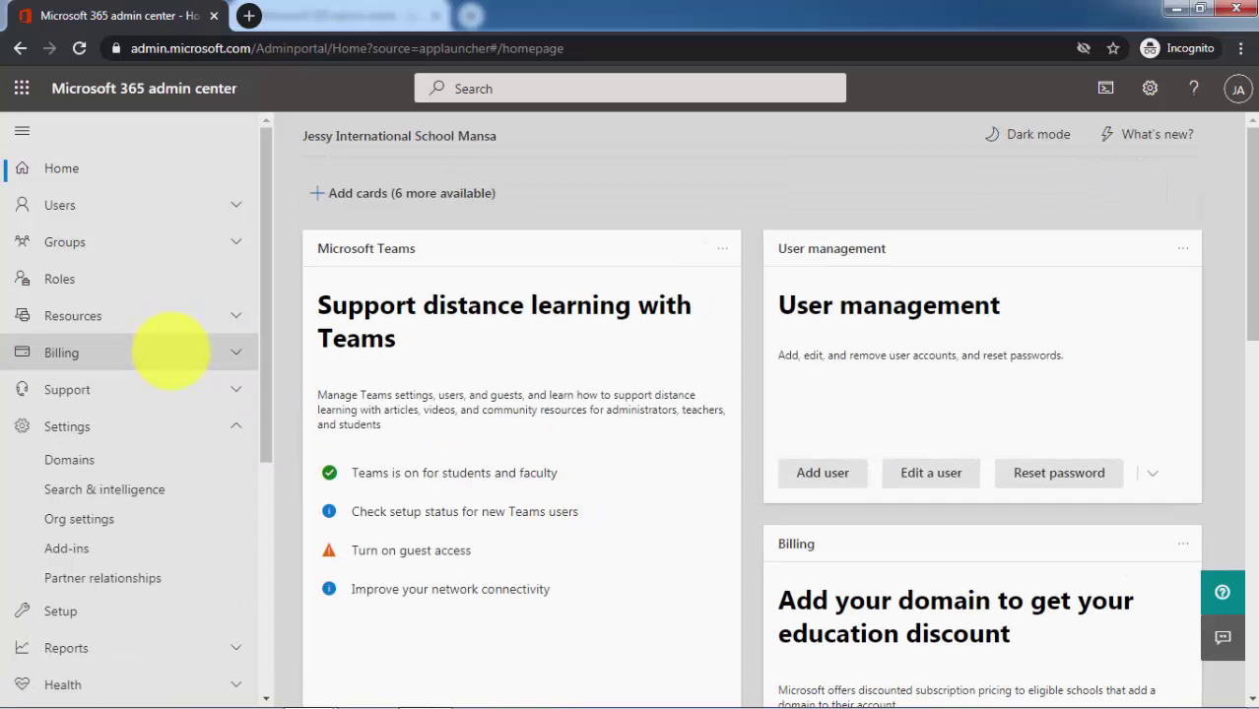
click(169, 350)
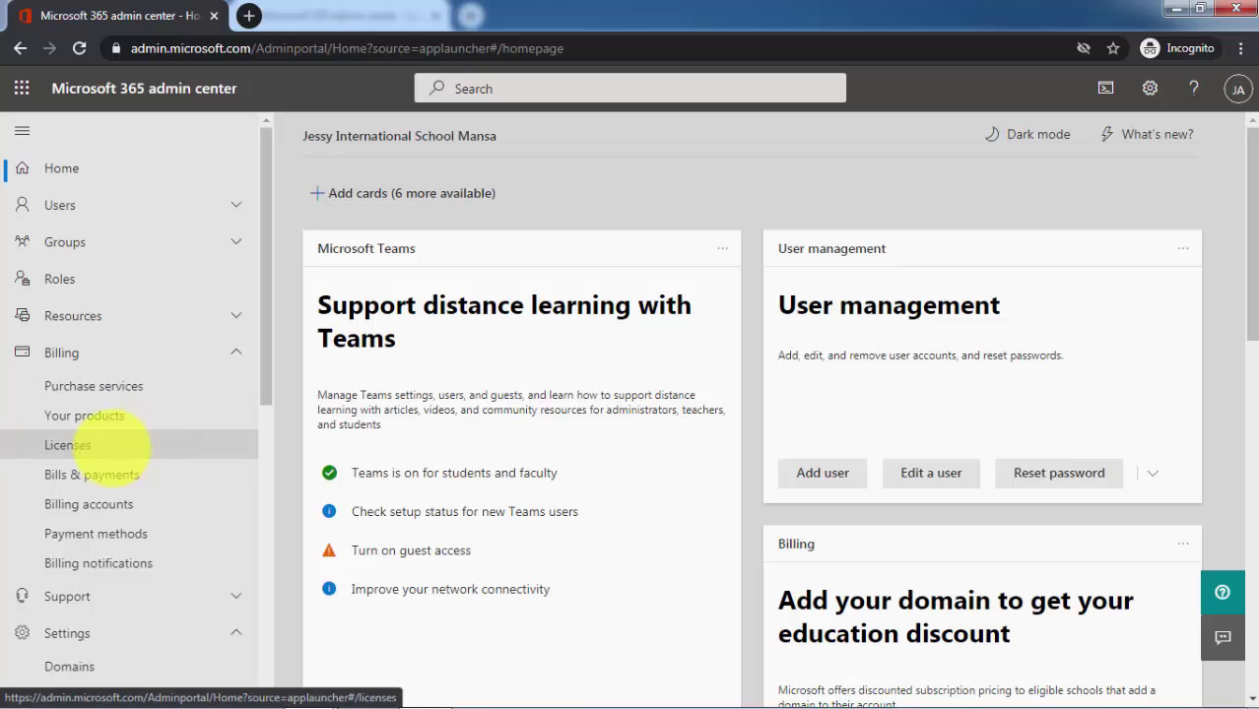
click(121, 445)
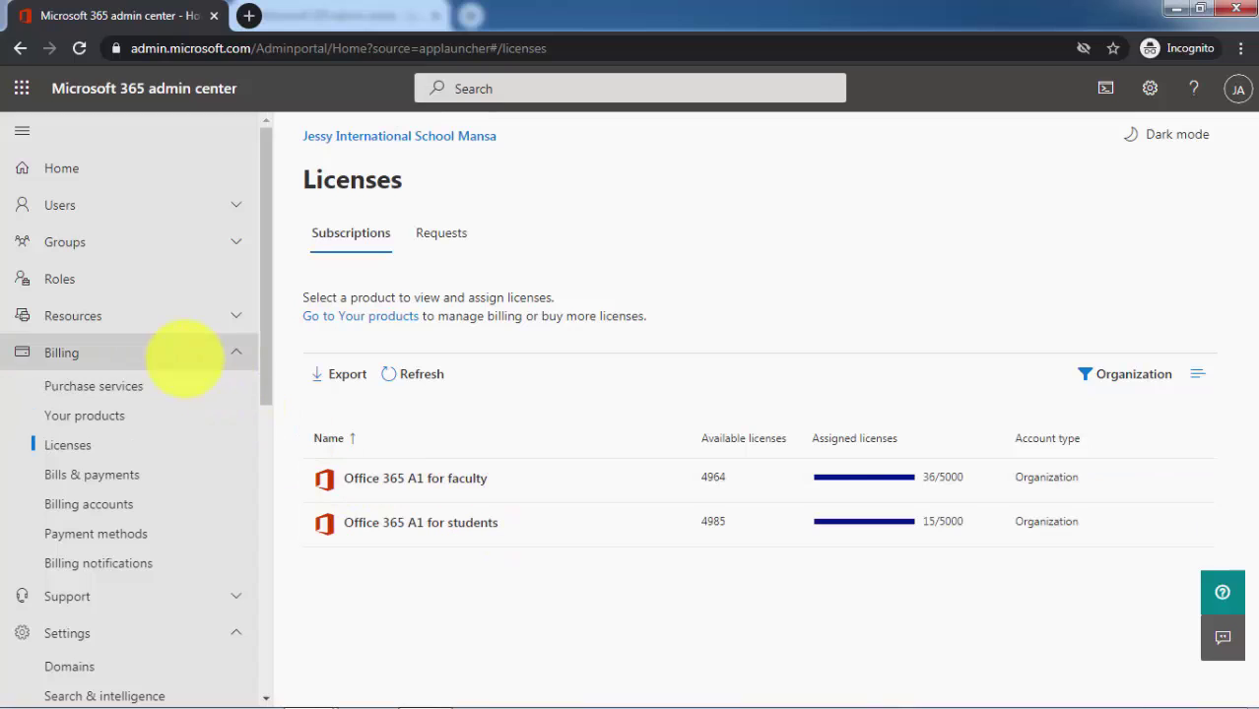
click(183, 361)
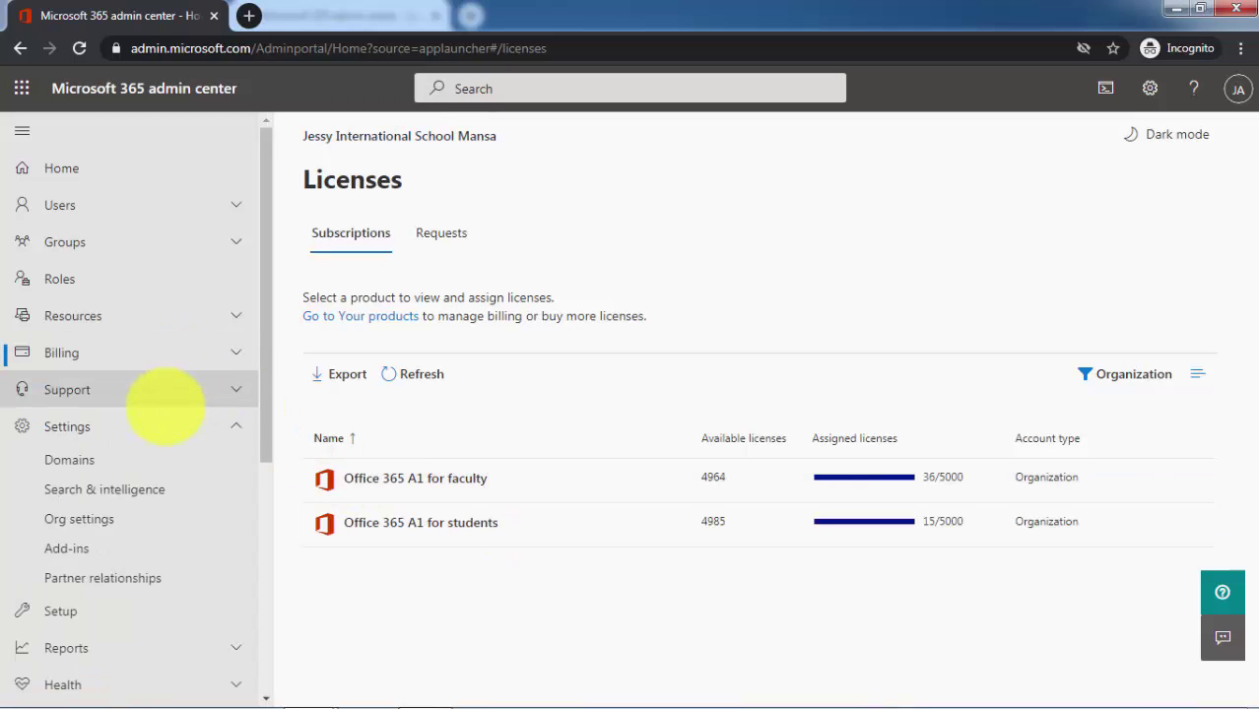
Open Settings > Domains, which lists only the default MansaPunjab.onmicrosoft.com domain
click(189, 423)
click(163, 427)
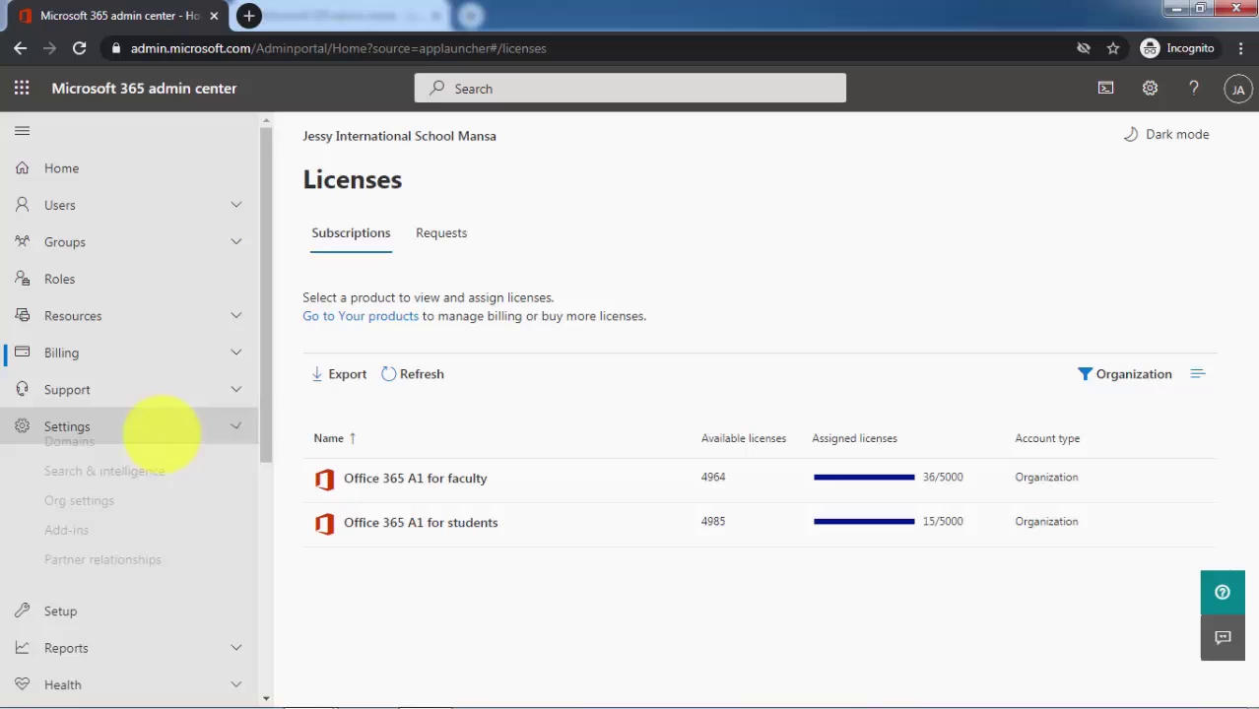
click(135, 458)
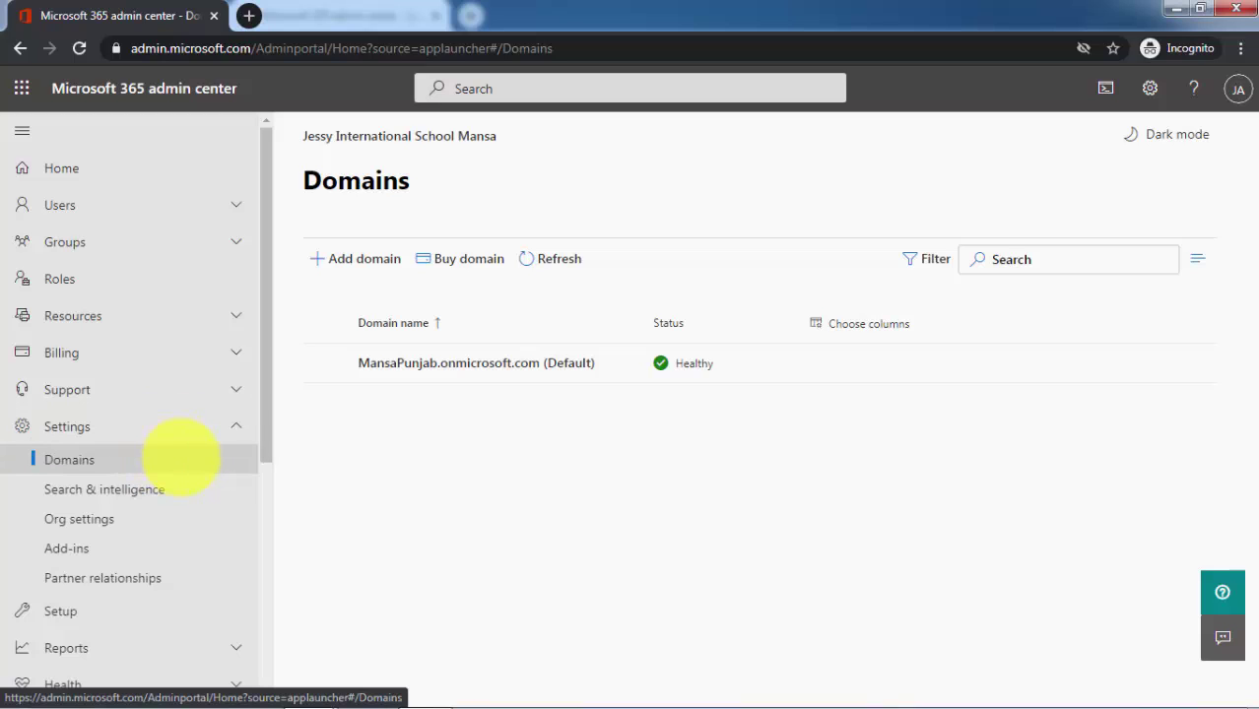
click(162, 357)
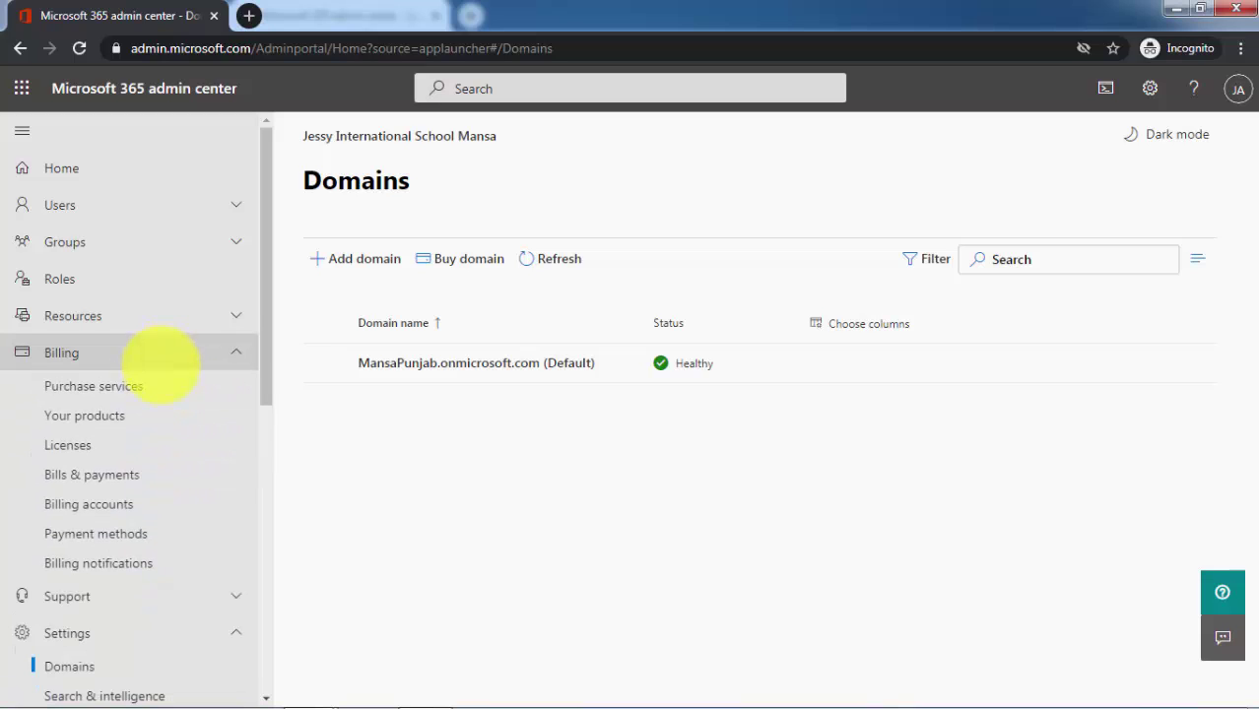
Check the education-eligibility notice in the second school's Purchase services, then return to the first school's window
click(113, 385)
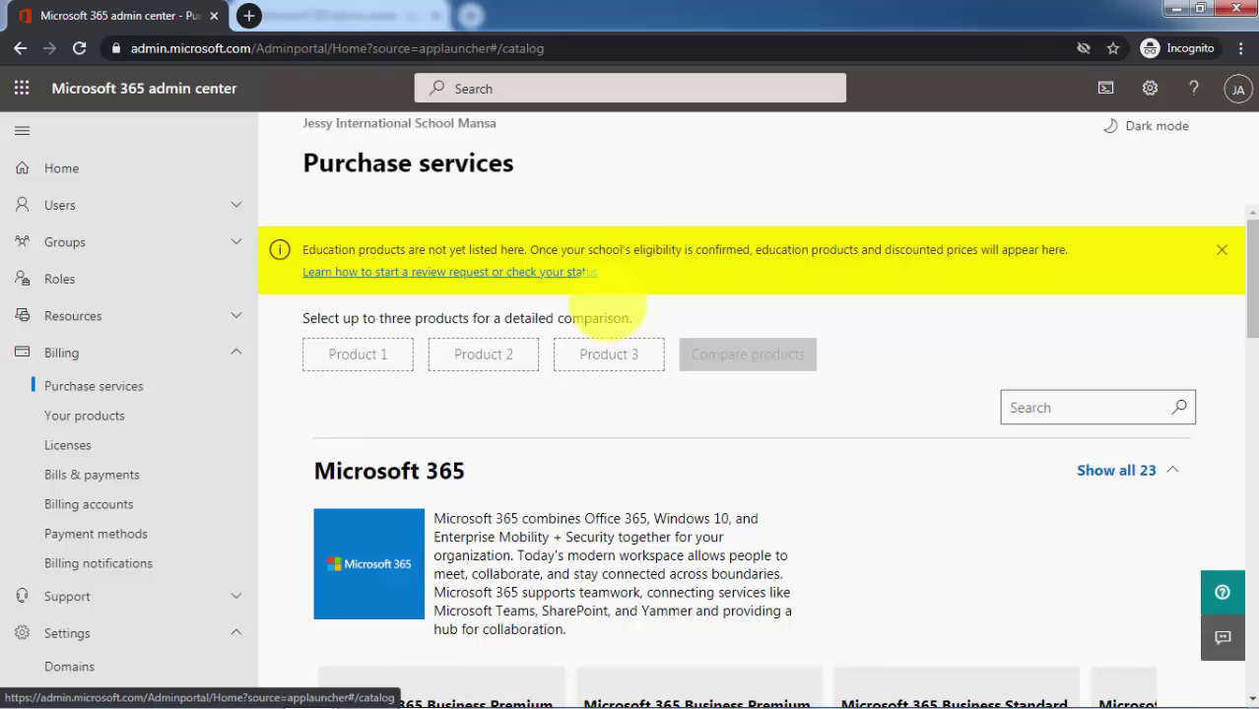
key(alt+Tab)
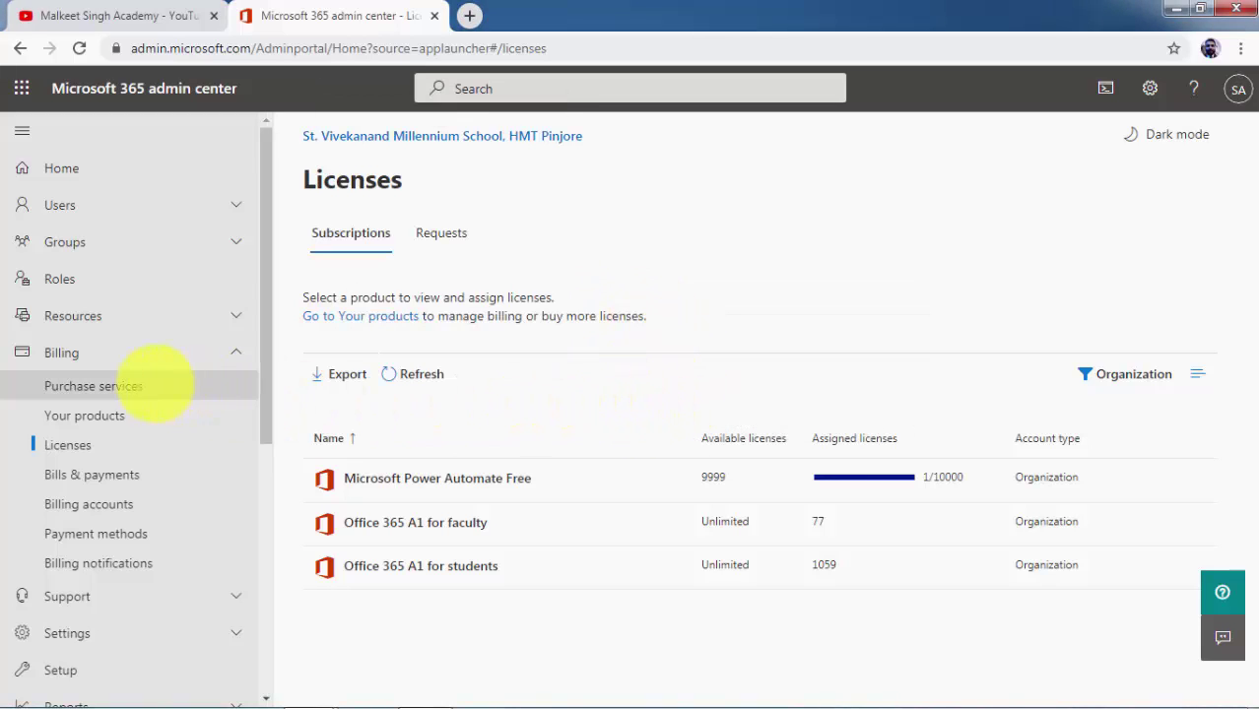
Open the first school's Purchase services catalog and dismiss the Windows colour scheme prompt
click(155, 386)
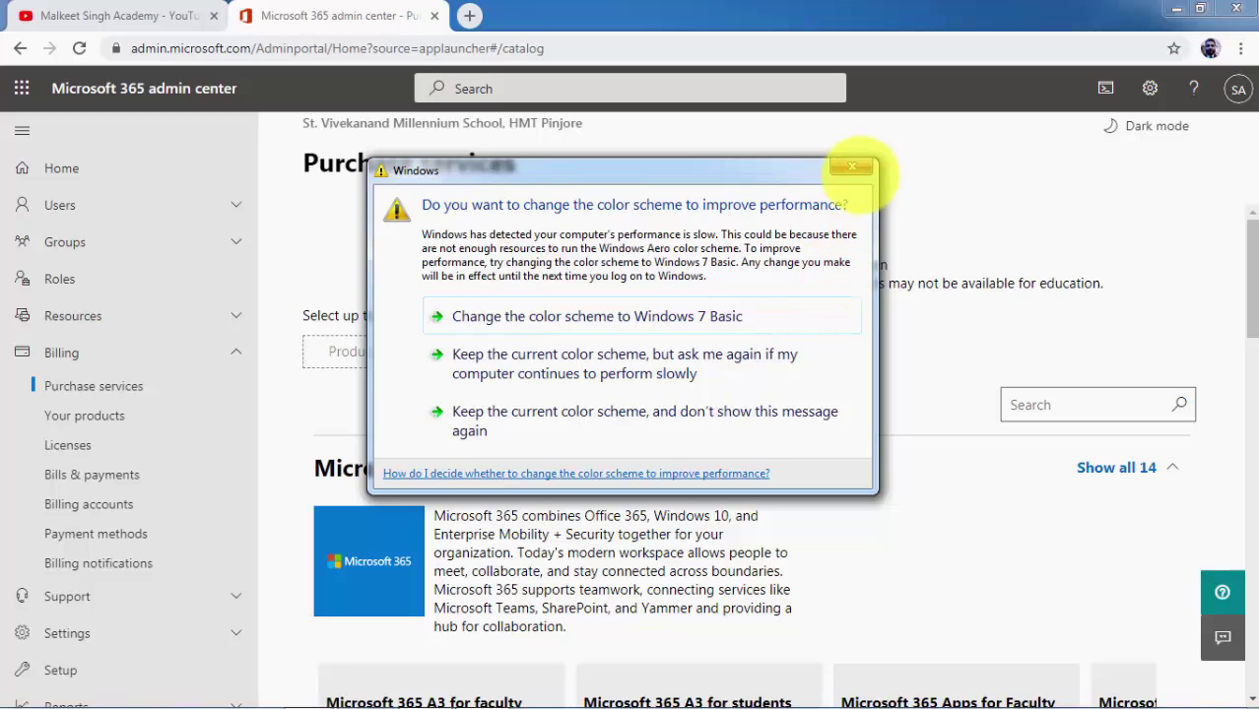
click(853, 166)
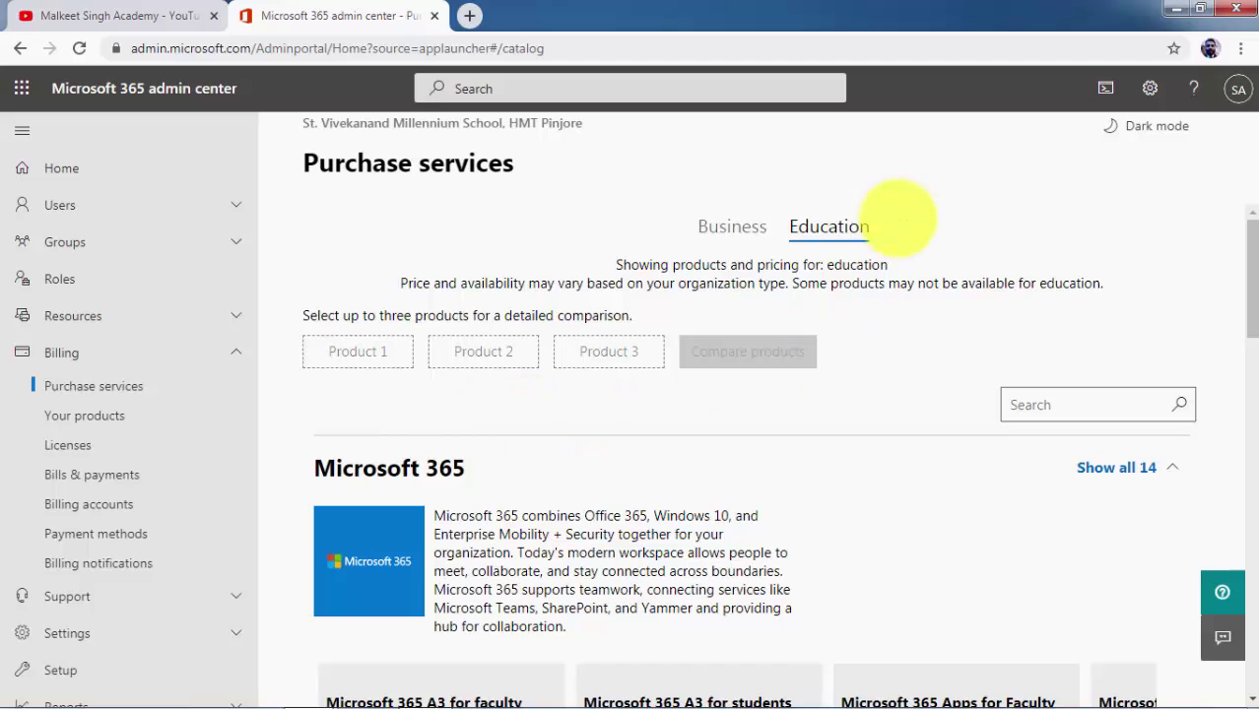
key(alt+Tab)
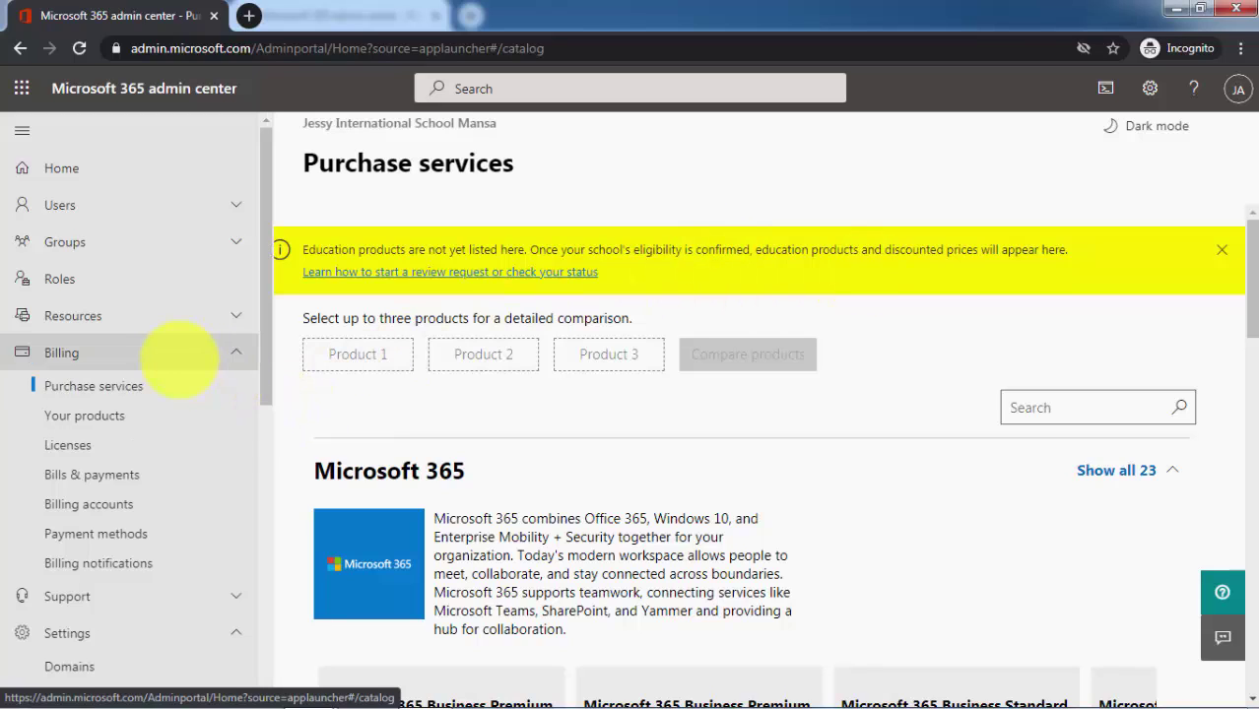
Collapse Billing and Settings, then start a new service request under Support
click(179, 354)
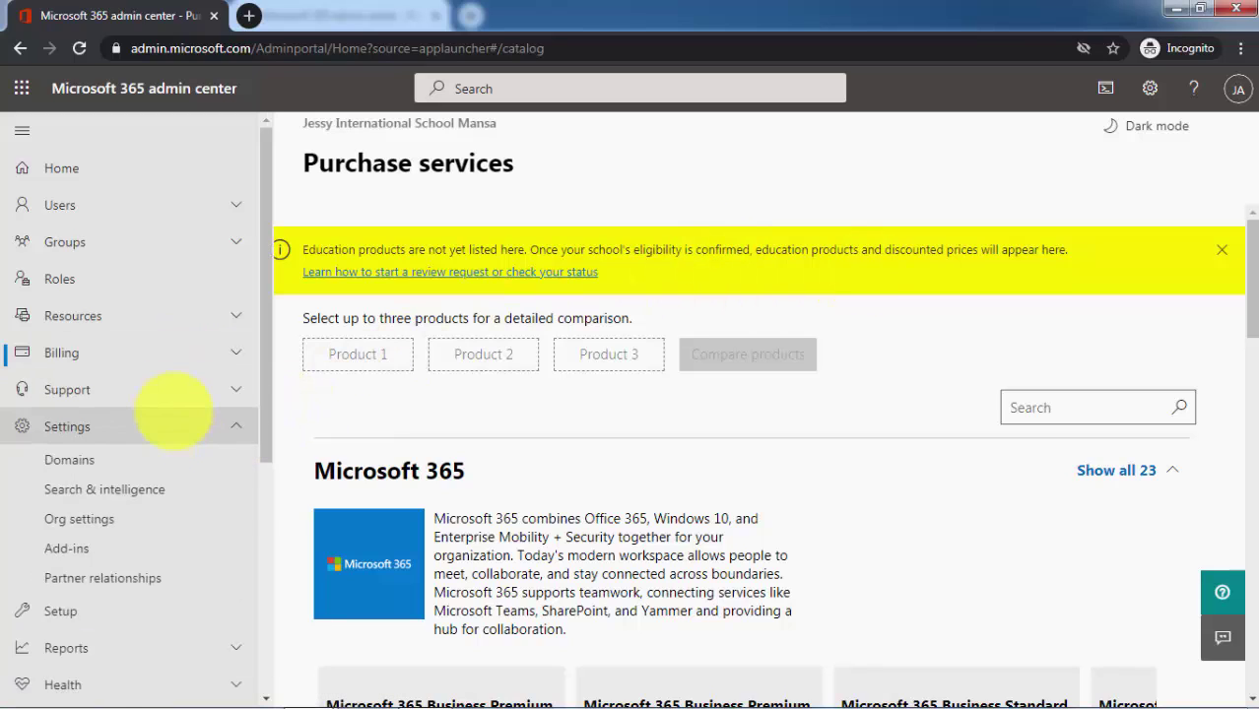
click(173, 418)
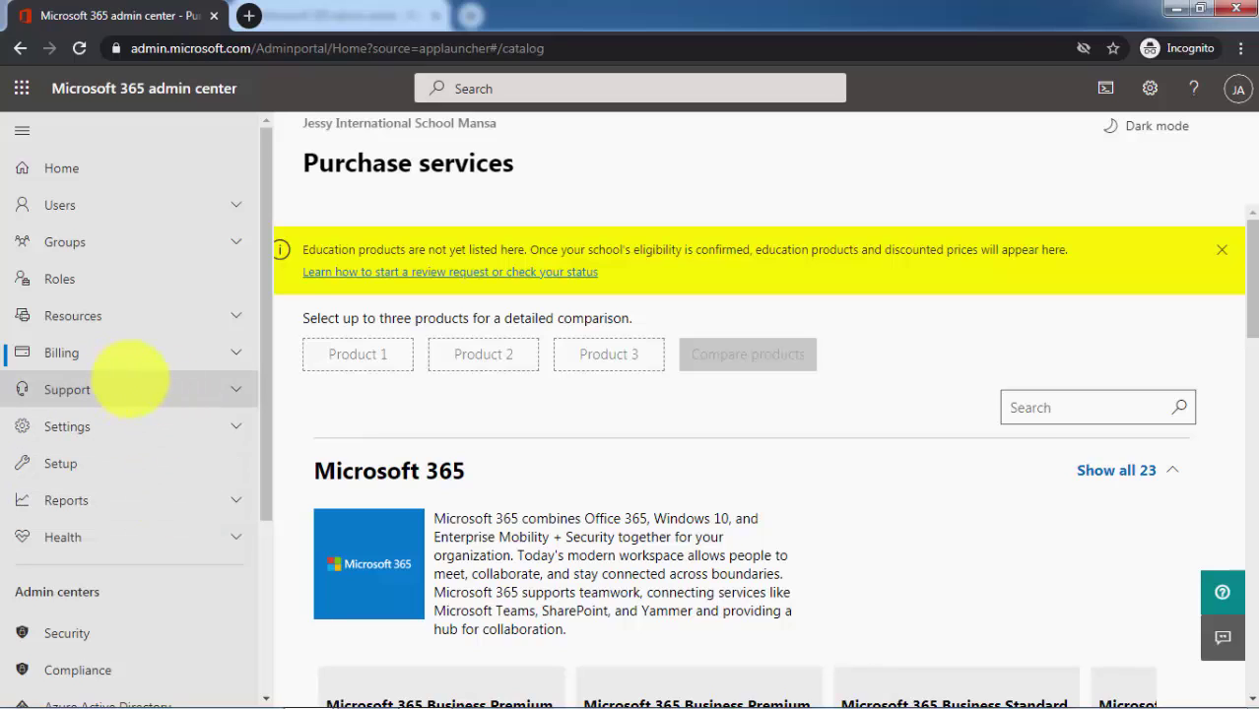
click(118, 389)
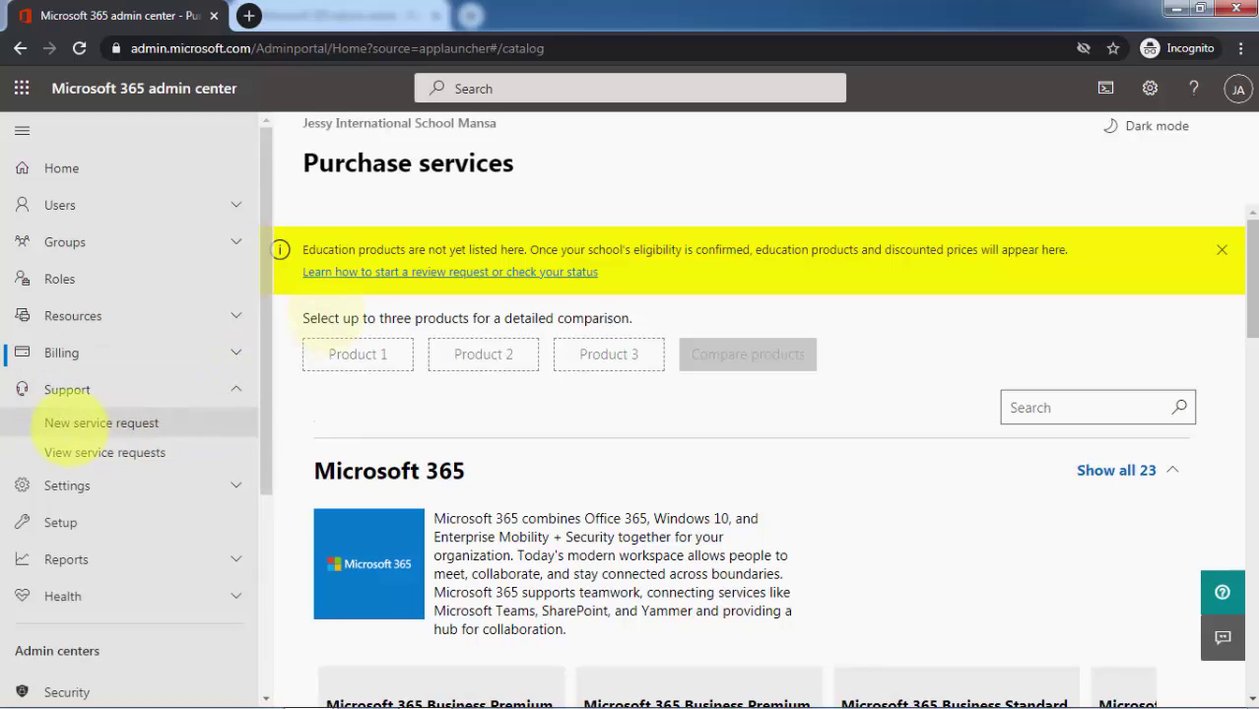
click(100, 423)
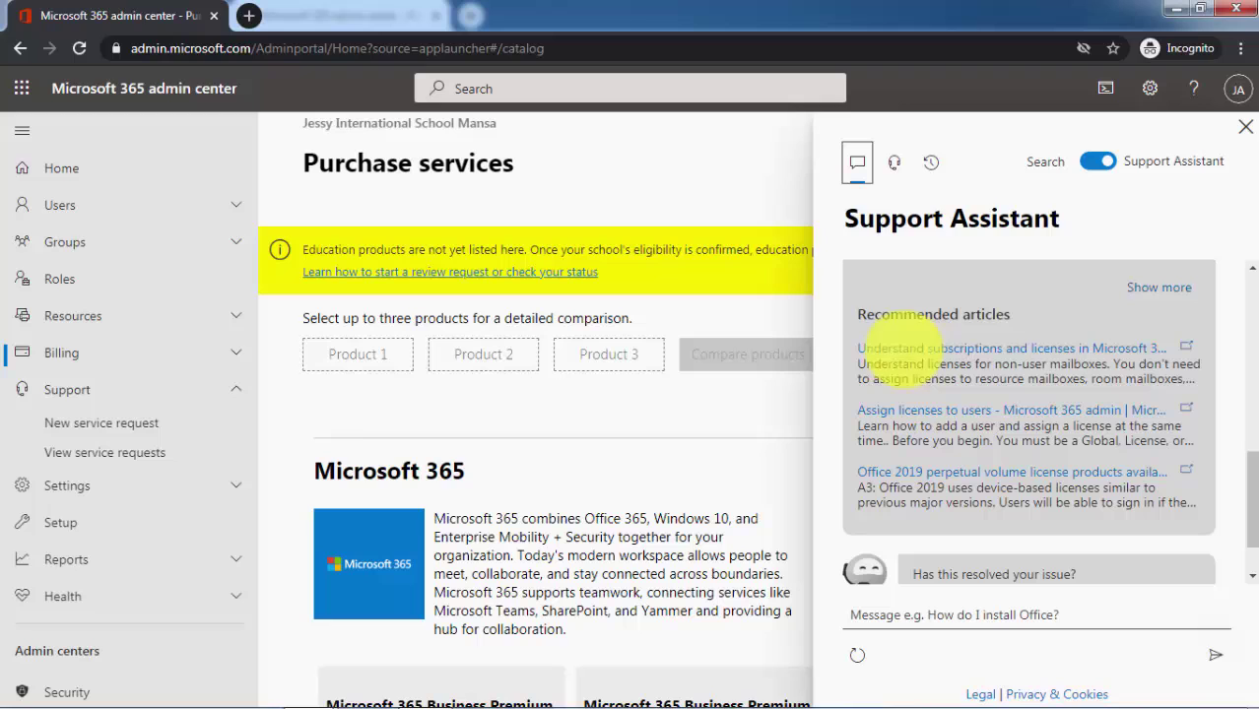
Open the Contact support form and review its prefilled title and description, 'How do I get Unlimited Licenses'
scroll(1005, 364, up, 8)
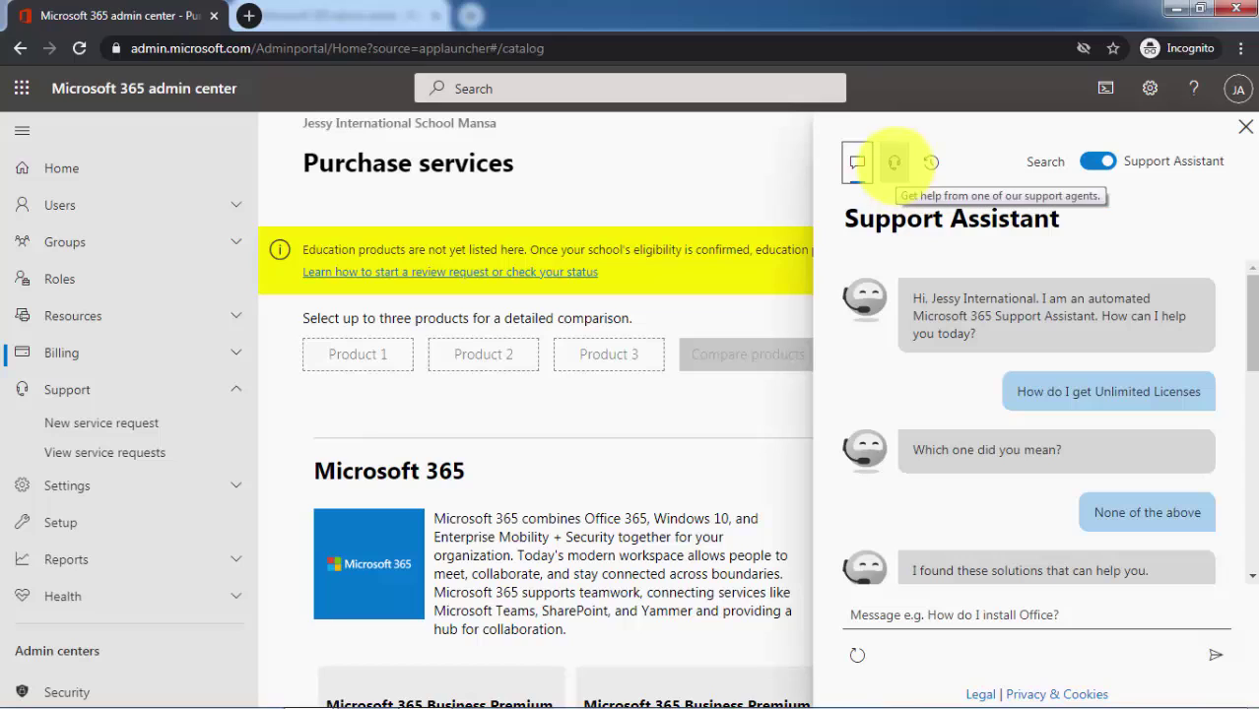
click(893, 163)
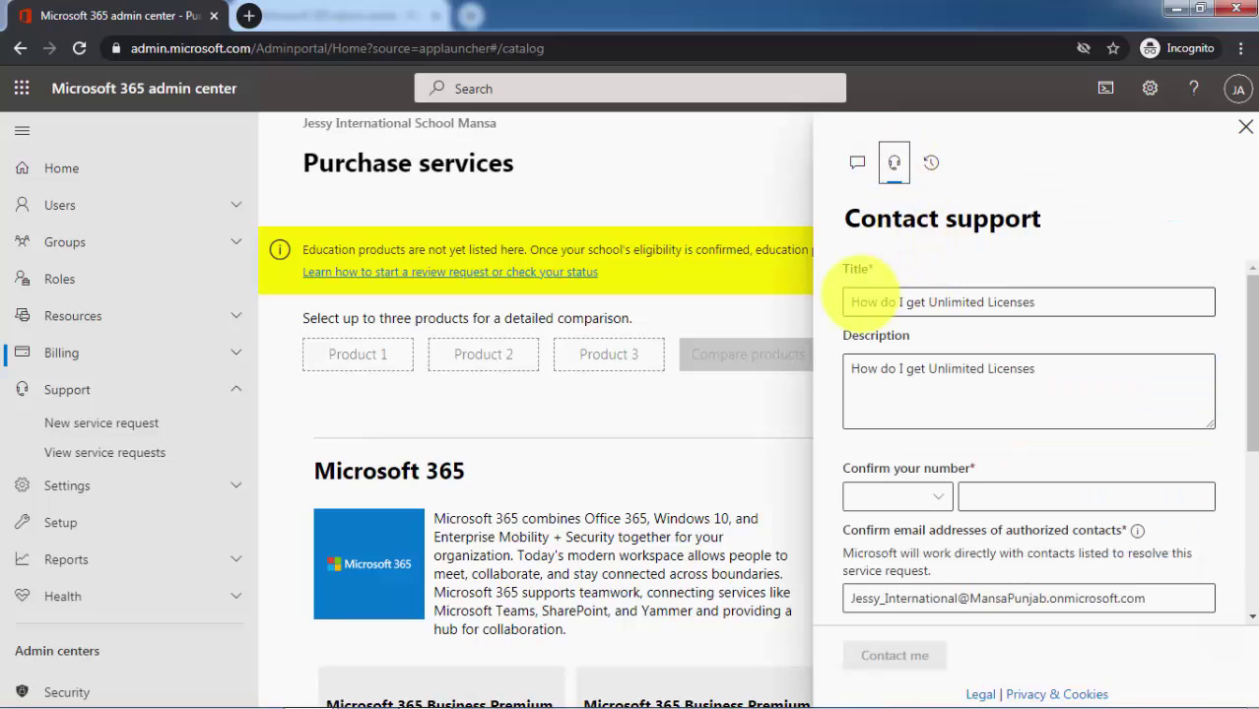
drag(851, 302, 1101, 299)
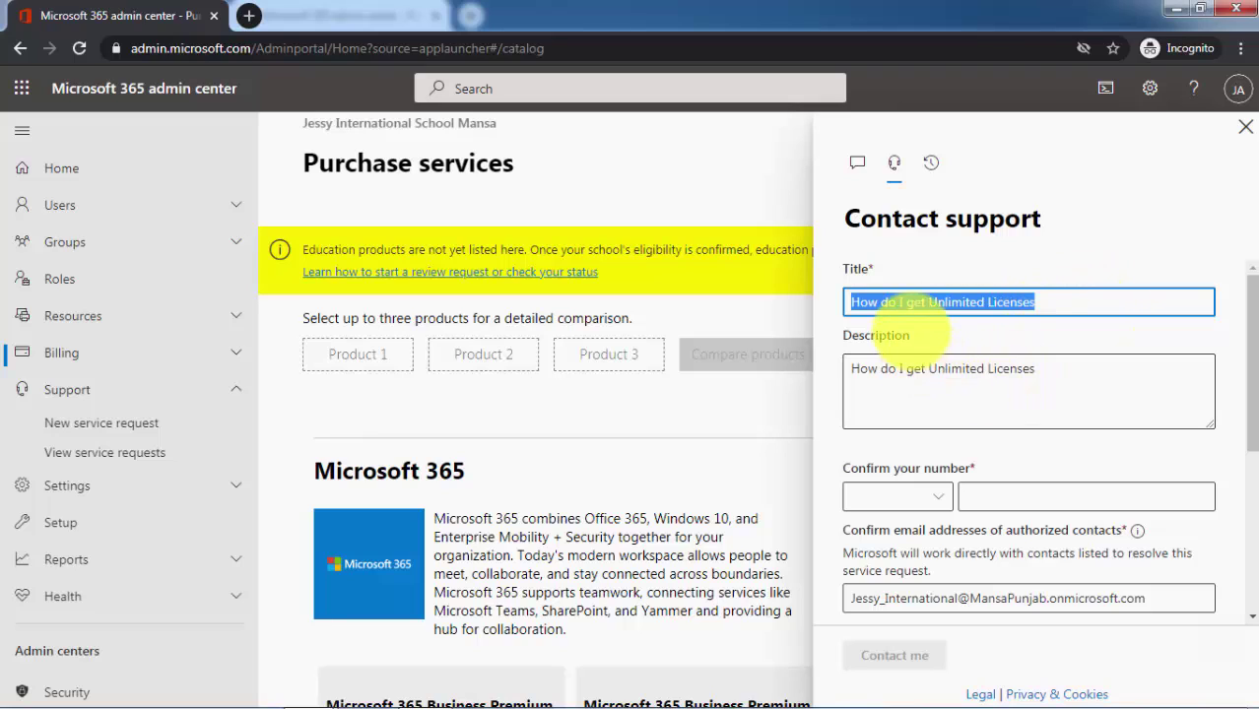
click(1054, 323)
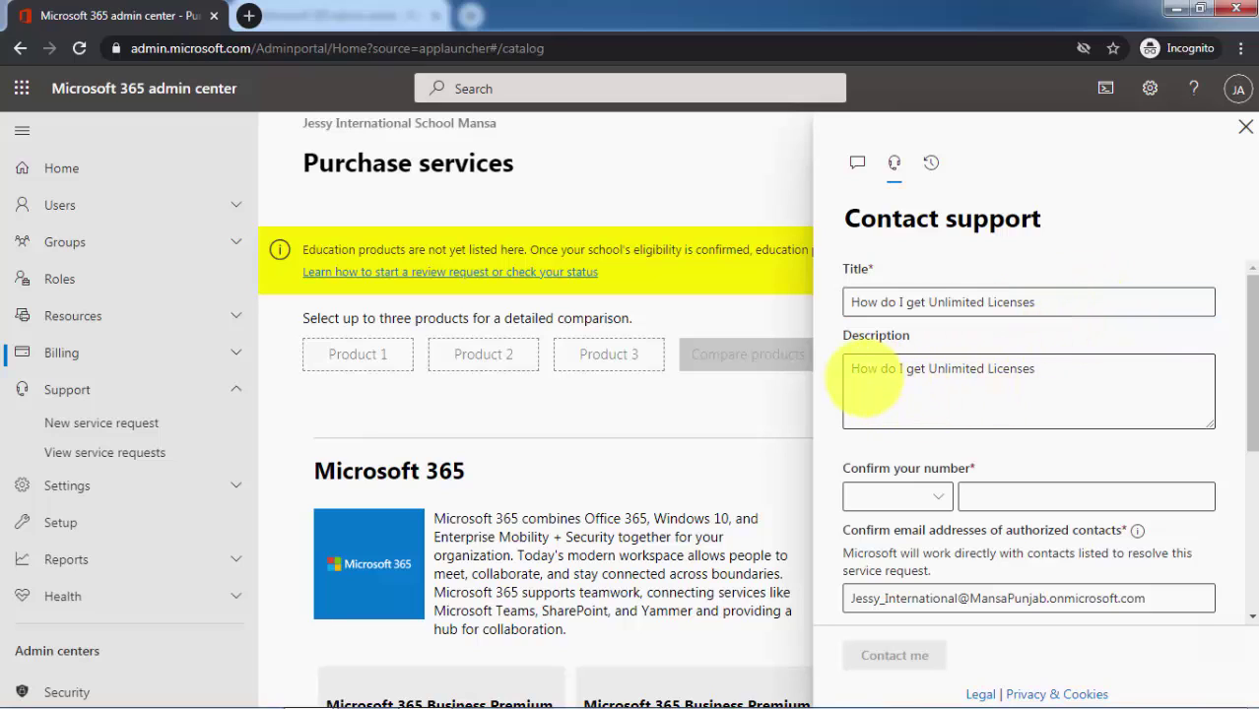
drag(853, 368, 1095, 369)
click(1081, 400)
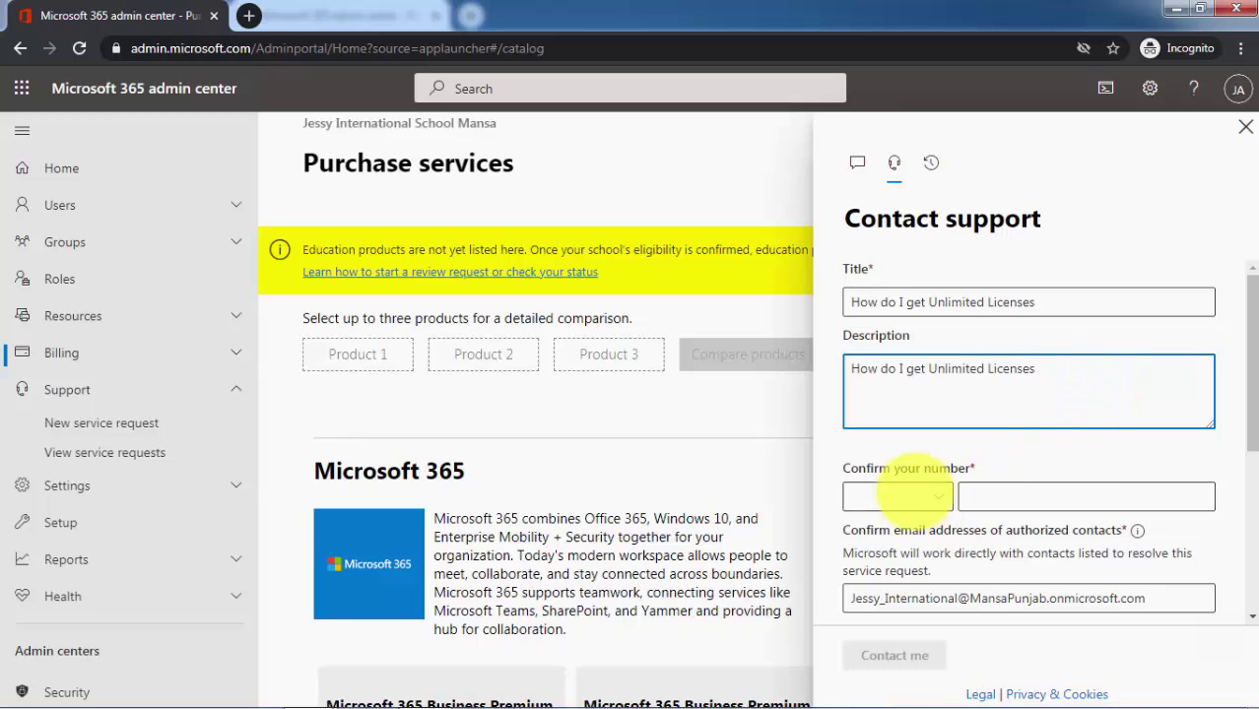
click(896, 495)
Set the country code to India +91 and enter the contact phone number
click(938, 496)
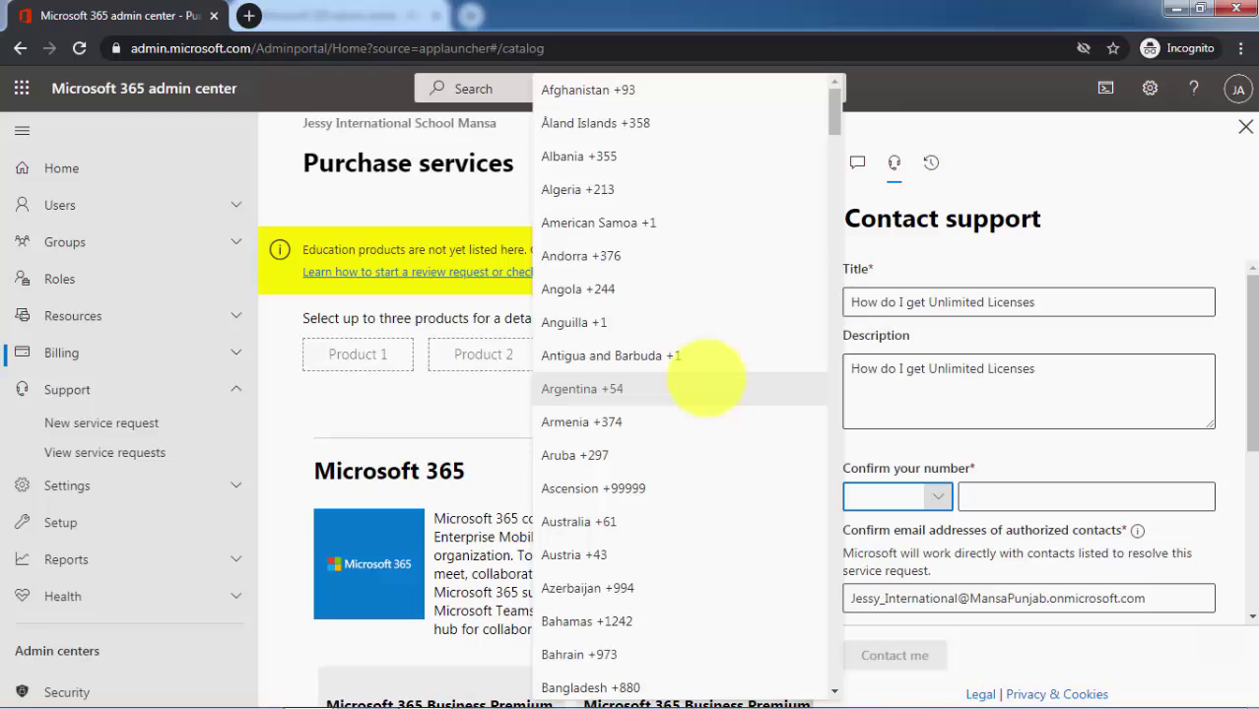
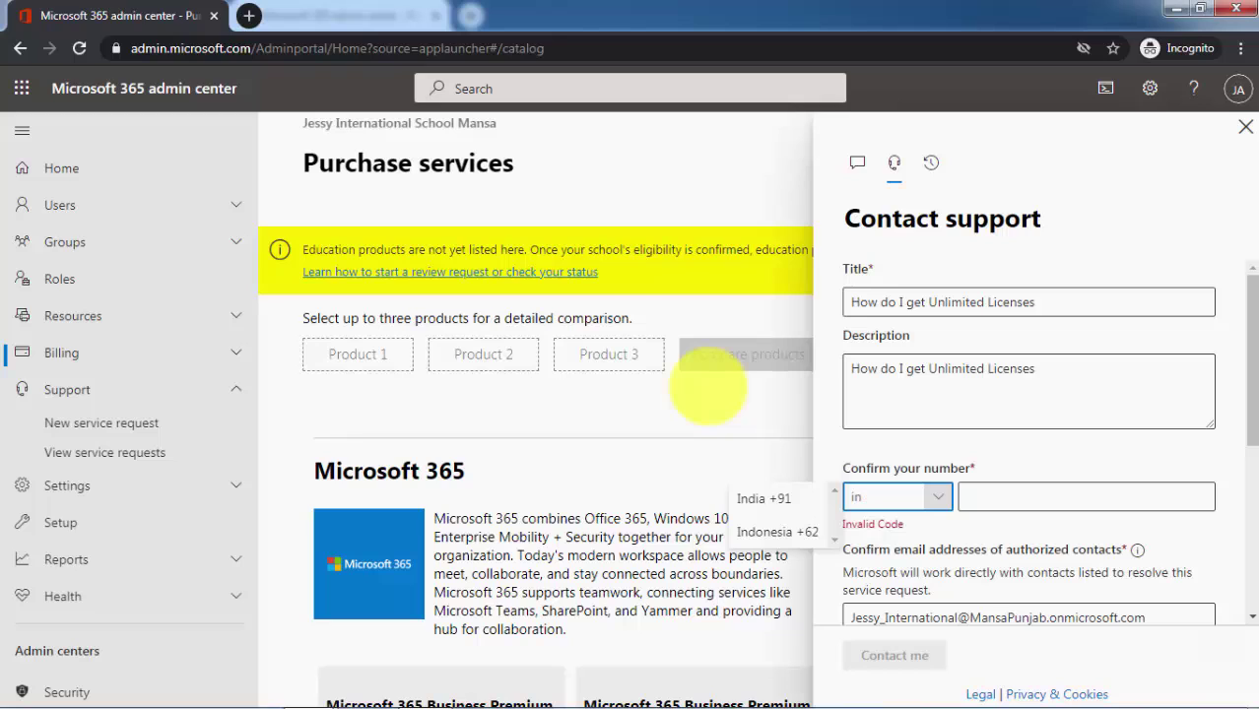
key(BackSpace)
key(BackSpace)
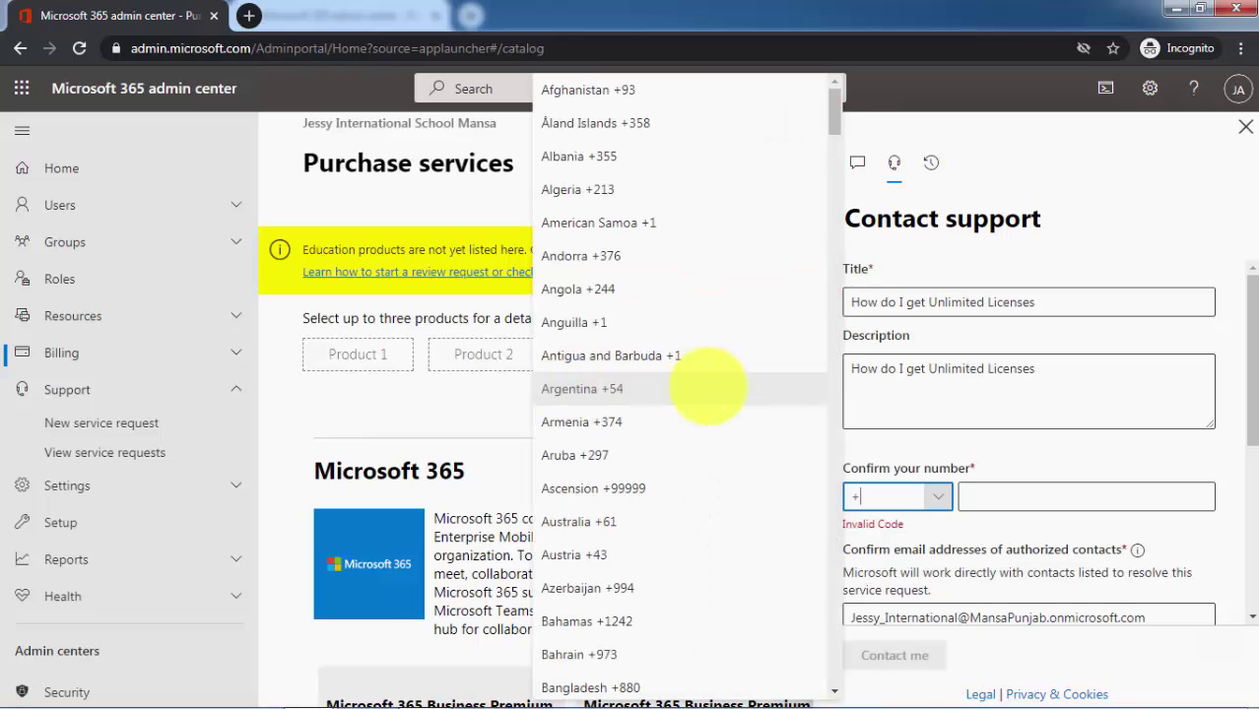
key(Tab)
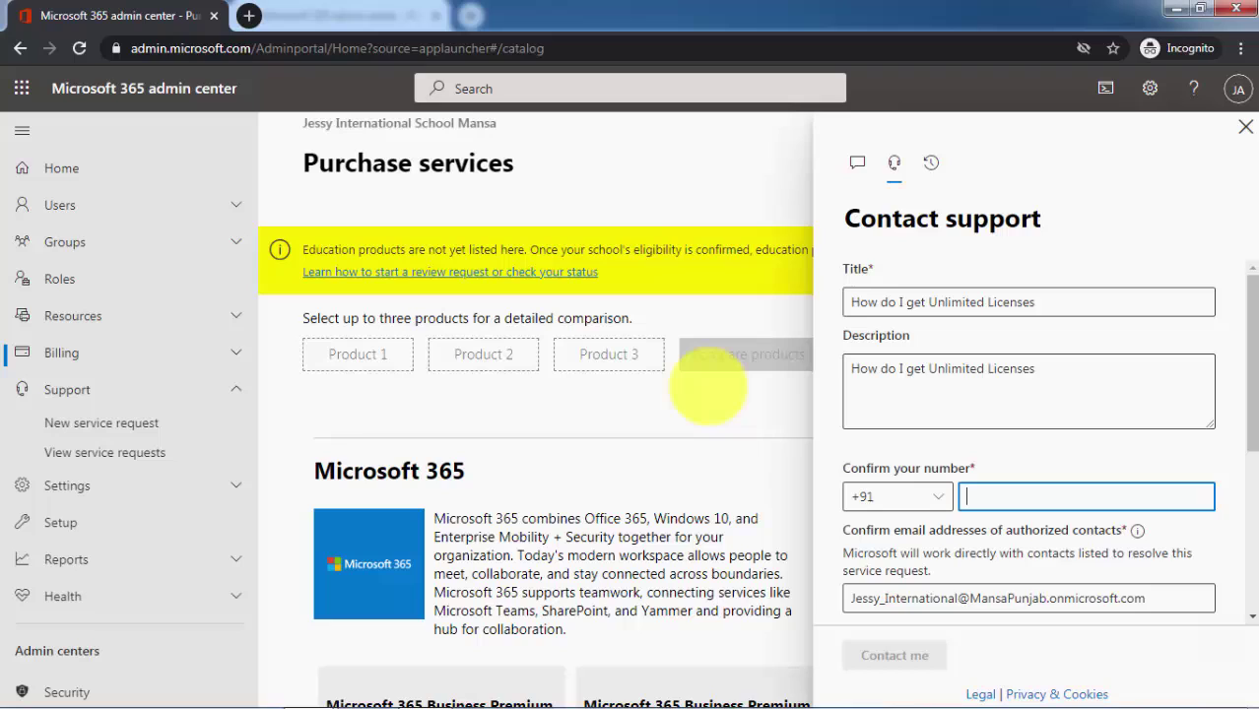
key(BackSpace)
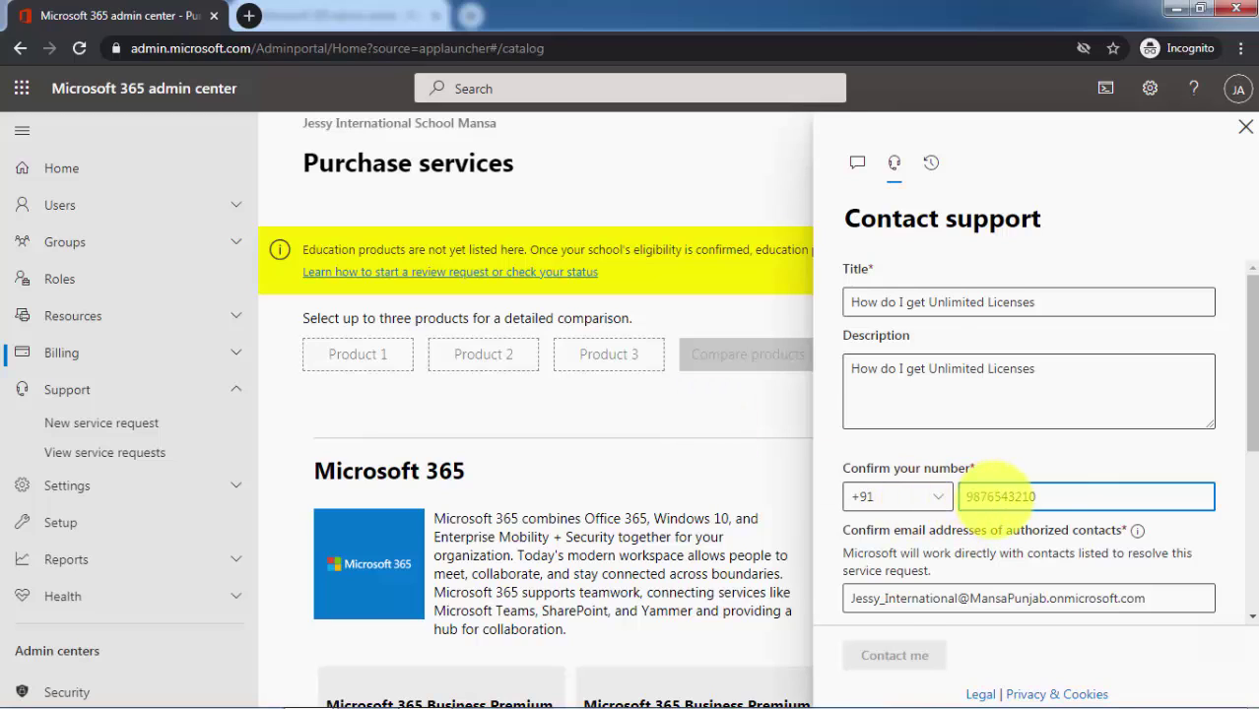
Consent to call recording with Yes, then close the contact support panel
scroll(971, 478, down, 2)
scroll(990, 414, down, 1)
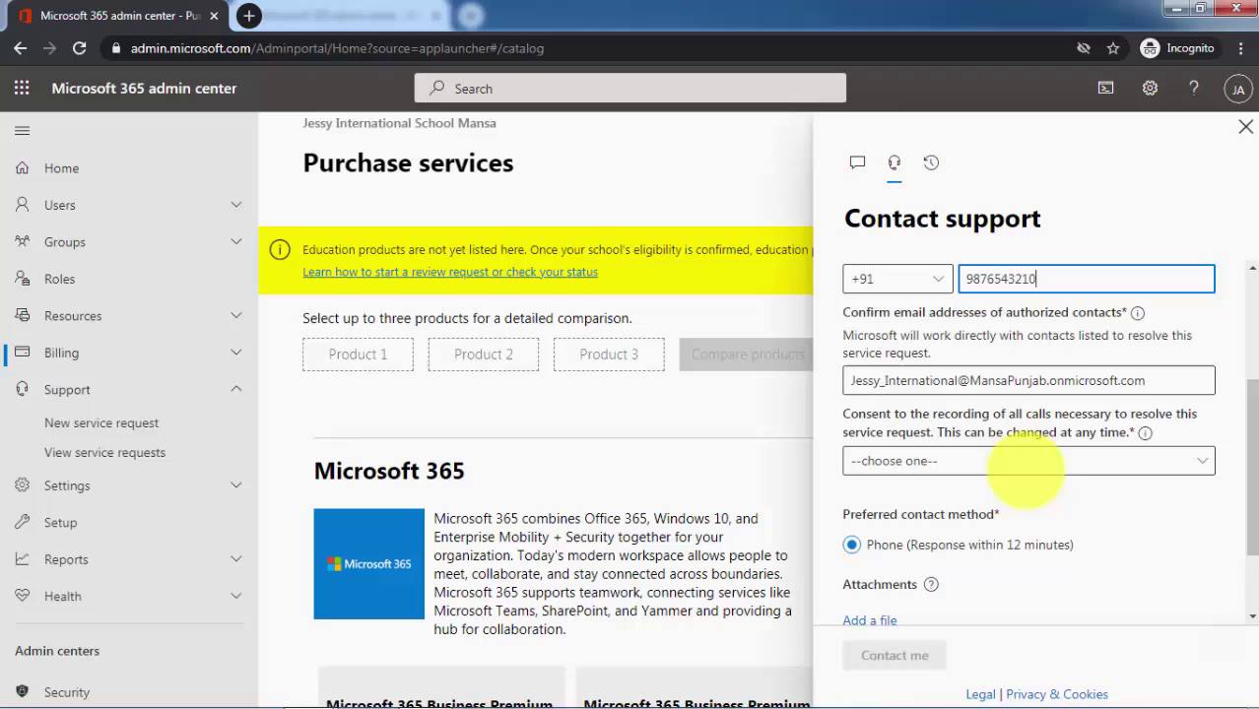
click(970, 402)
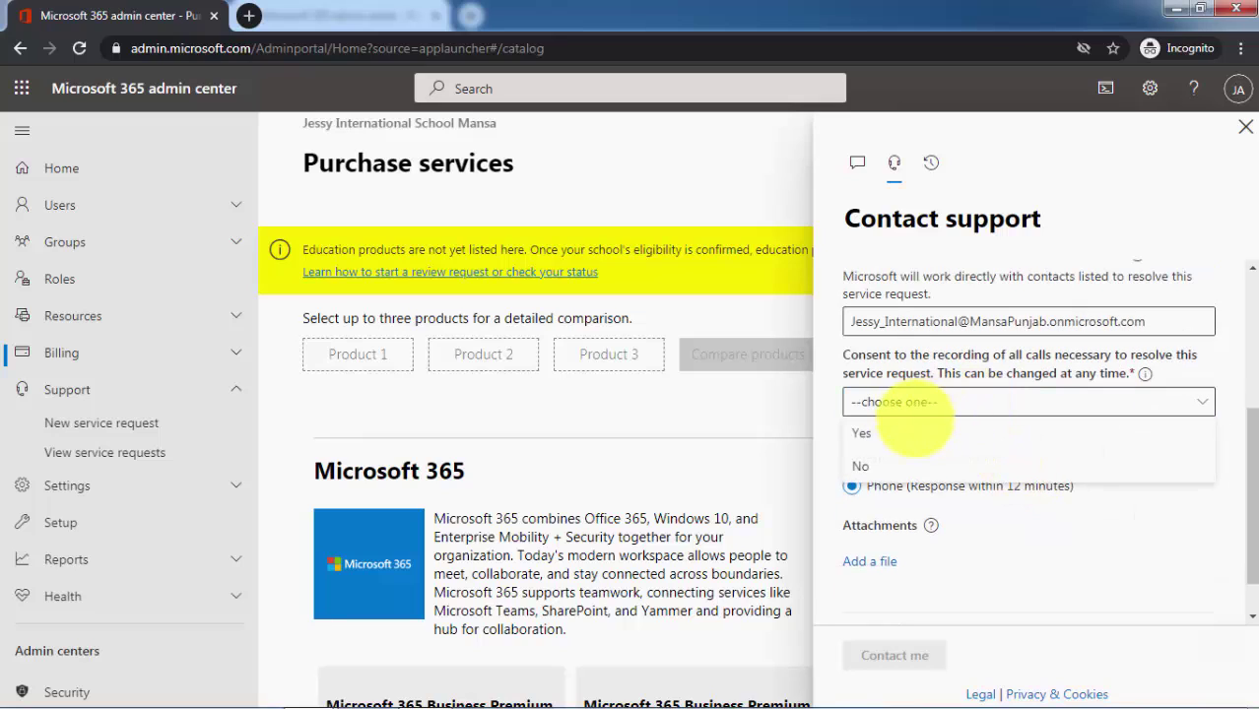
click(872, 433)
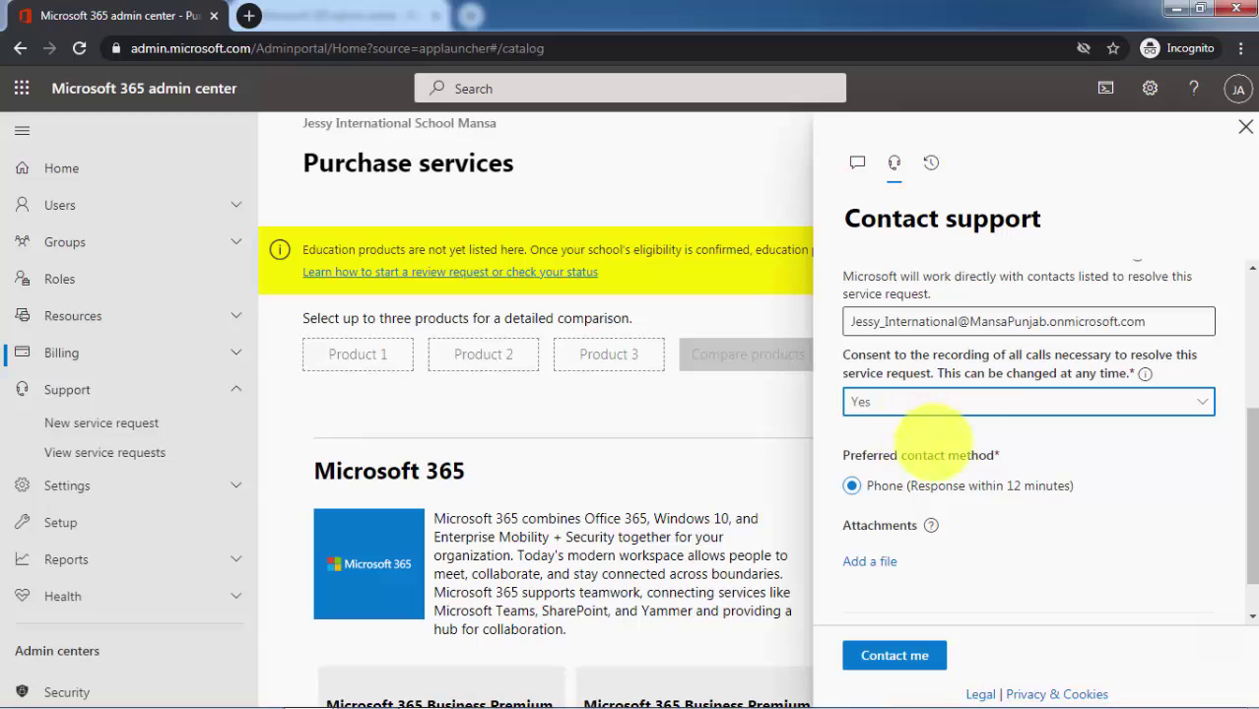
scroll(983, 553, down, 1)
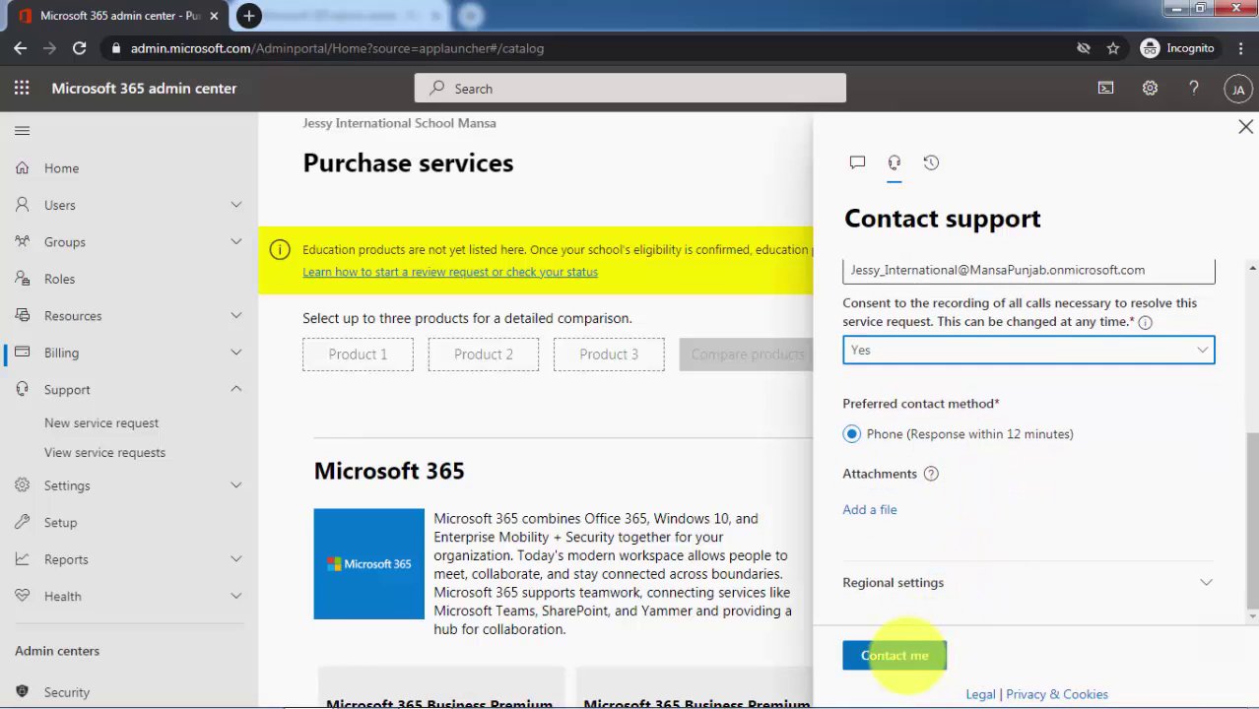
scroll(1015, 508, up, 1)
scroll(1025, 512, up, 2)
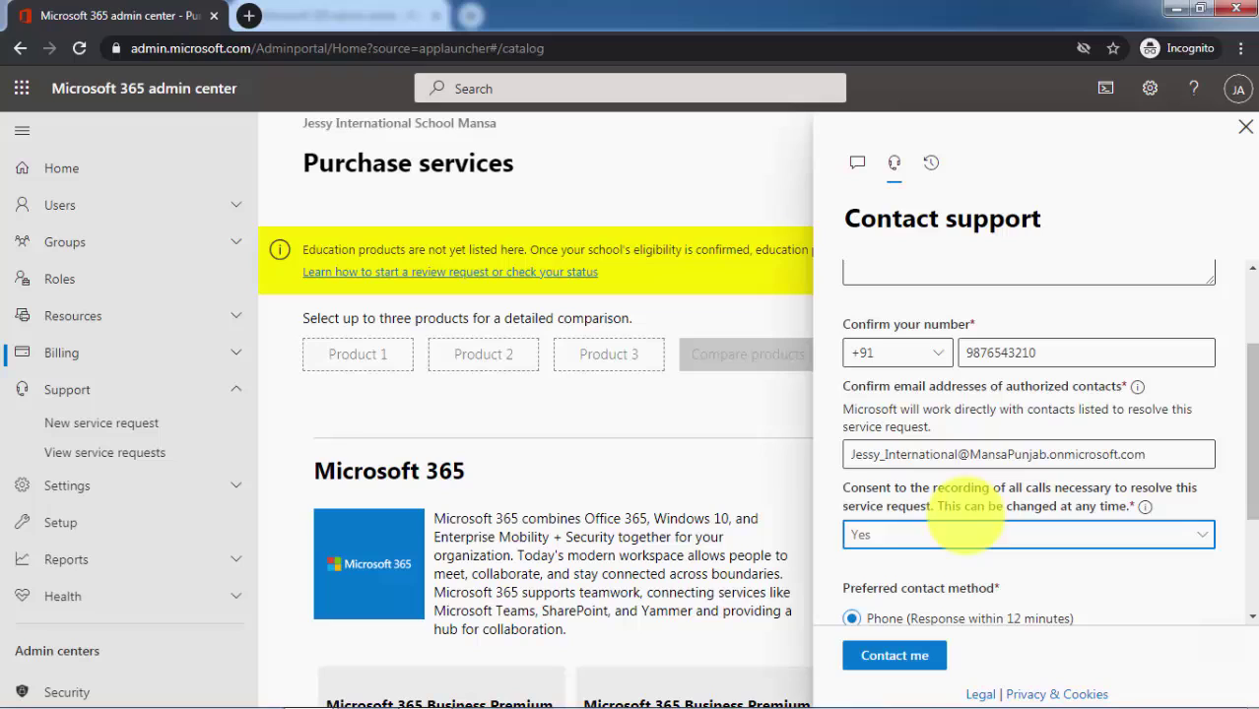
click(1245, 129)
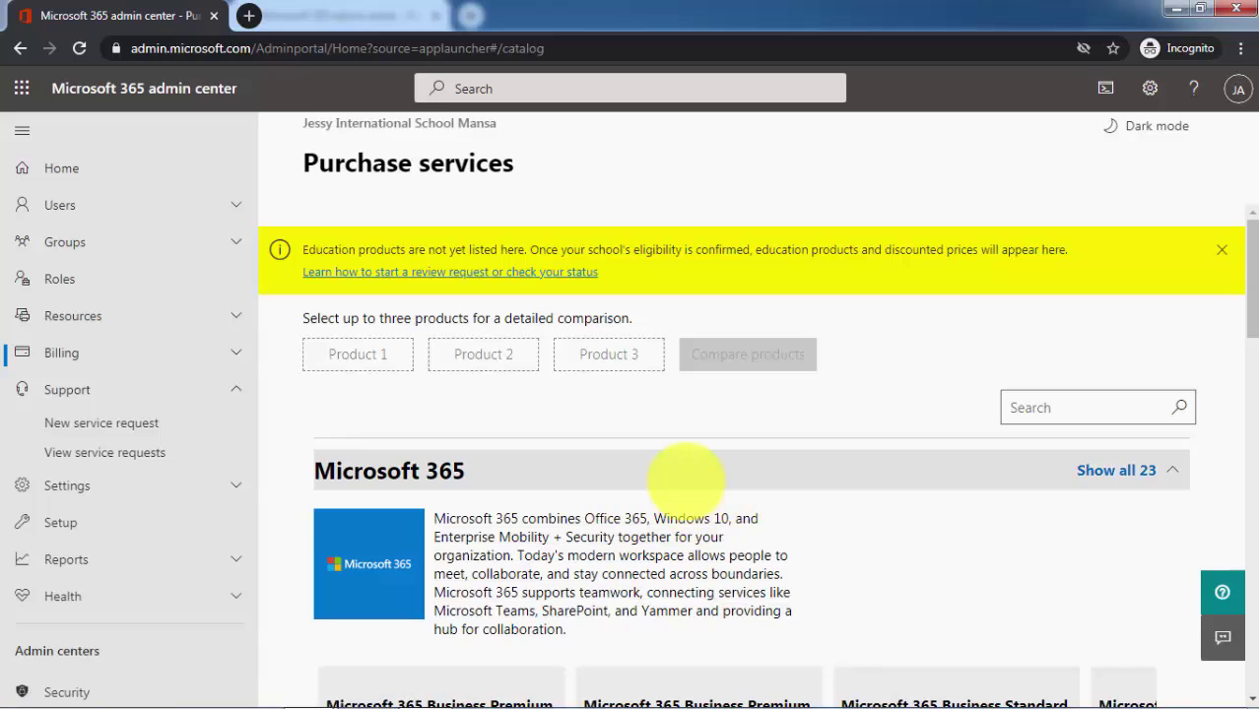
Show the other school's Licenses page with unlimited A1 licenses, then switch to the YouTube tab
key(alt+Tab)
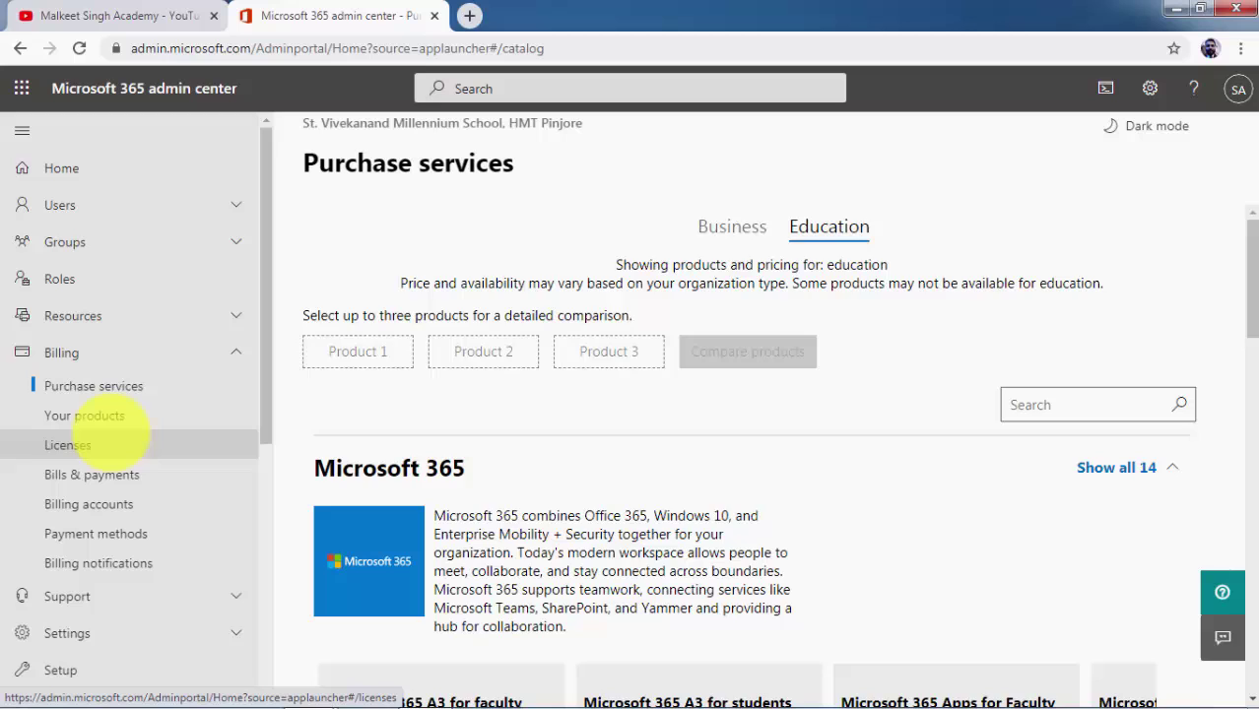
click(133, 441)
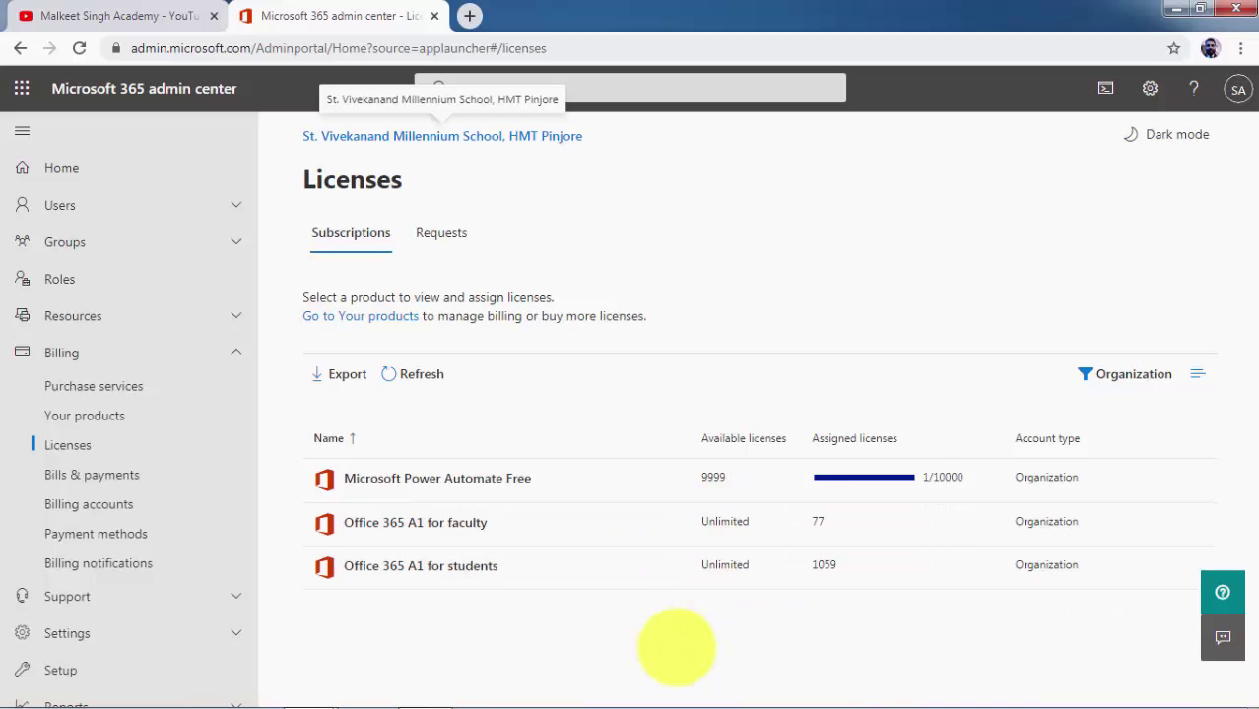
click(102, 16)
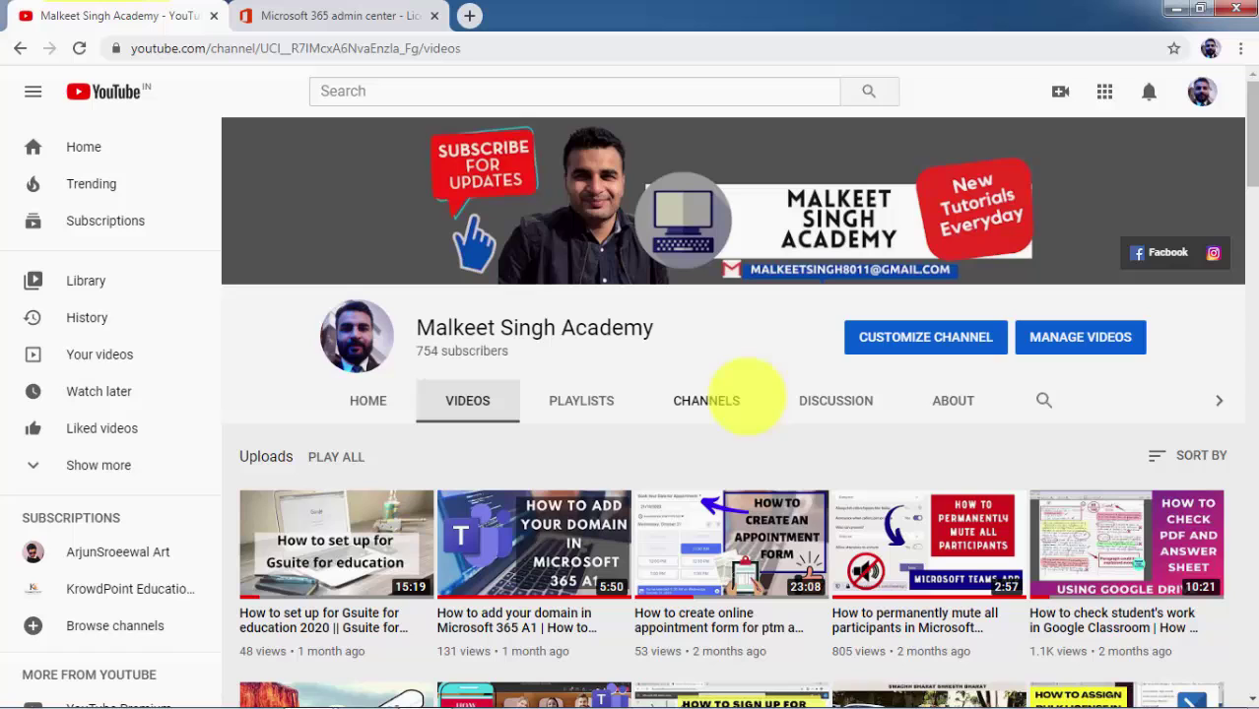
scroll(670, 454, down, 1)
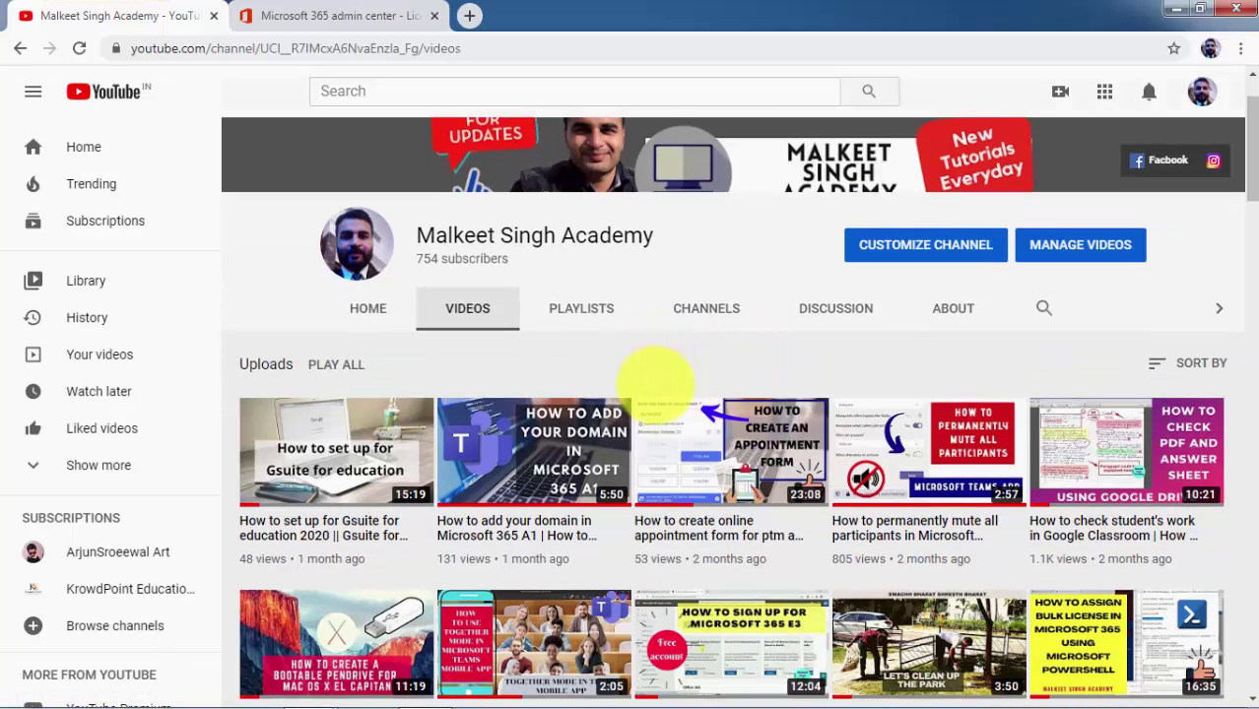
mouse_move(714, 455)
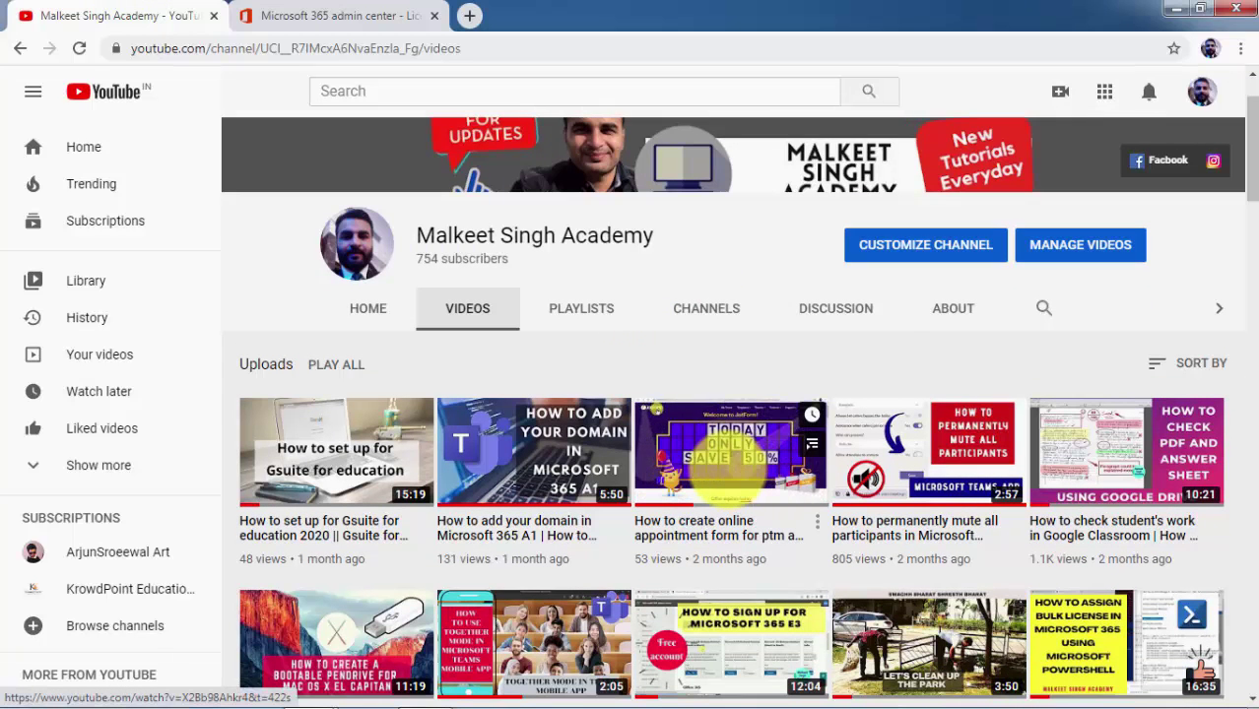